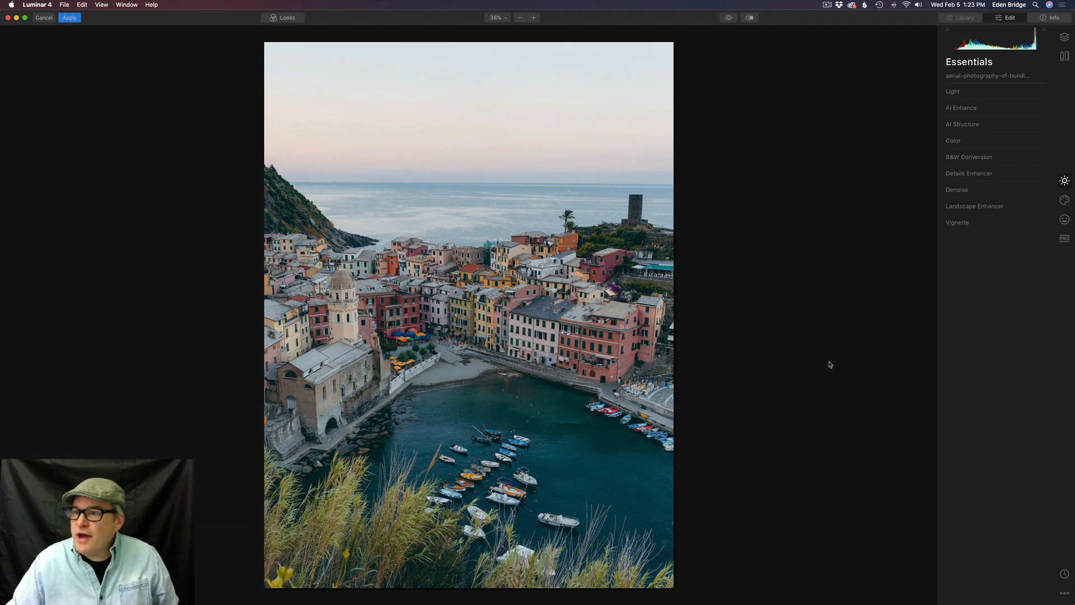
# - Apply the Long Beach LUT to the harbour photo with the Color Styles (LUT) filter
pyautogui.click(1065, 200)
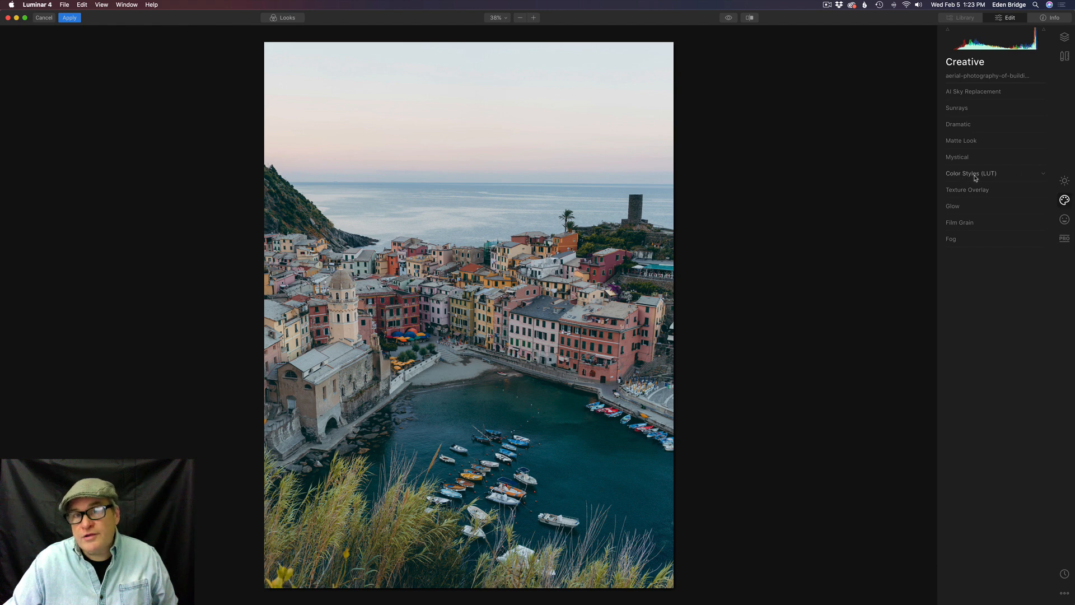
pyautogui.click(1007, 174)
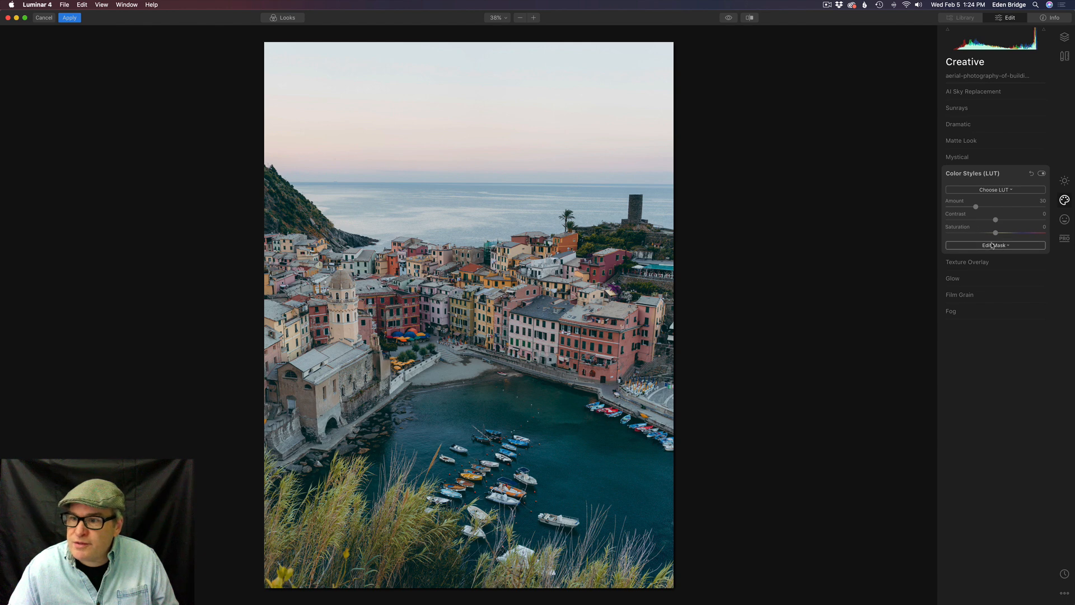
pyautogui.click(1012, 190)
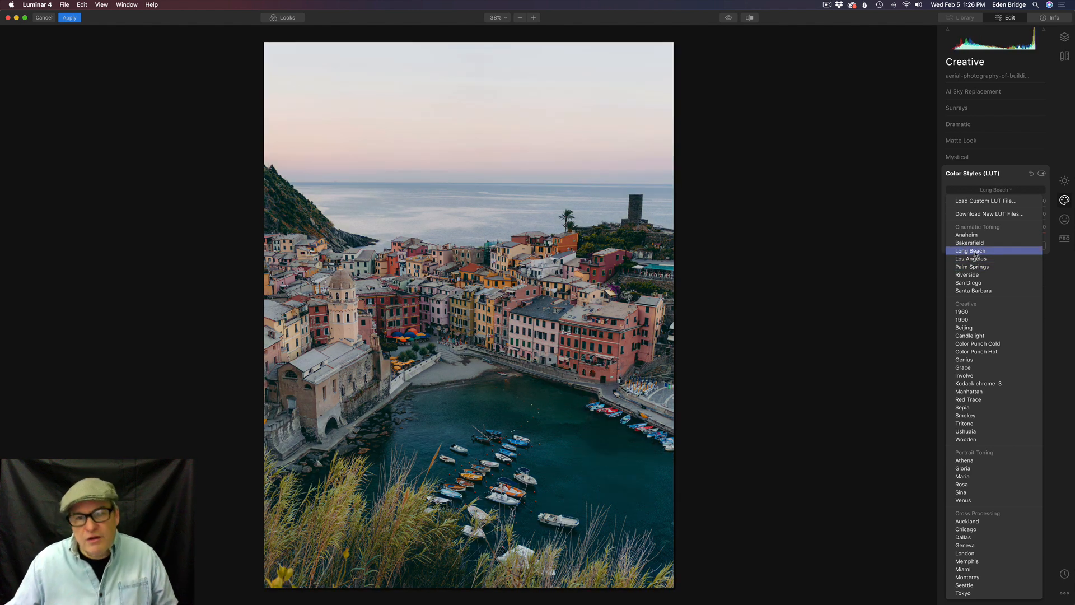
pyautogui.click(975, 253)
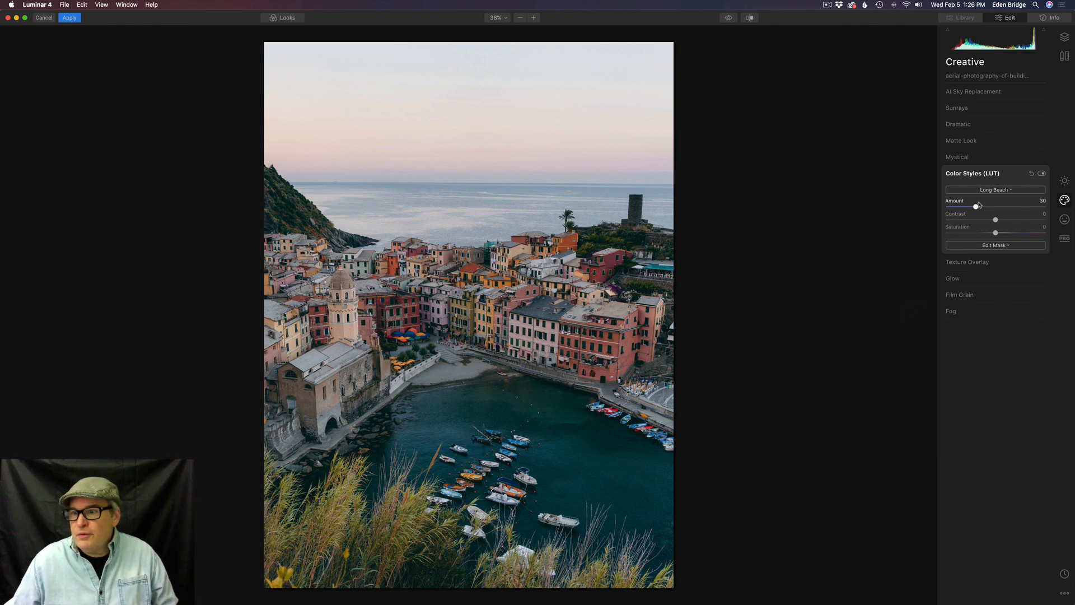
# - Compare the photo with the Long Beach color style switched off and on
pyautogui.click(1043, 174)
pyautogui.click(1042, 174)
pyautogui.click(1042, 174)
pyautogui.click(1043, 174)
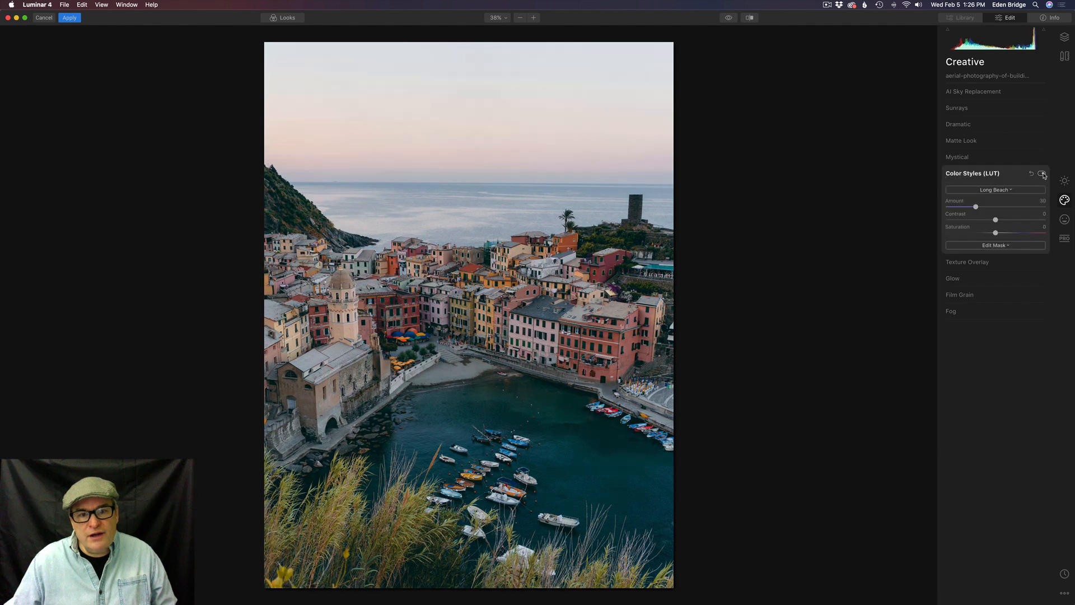
pyautogui.click(1042, 174)
pyautogui.click(1043, 174)
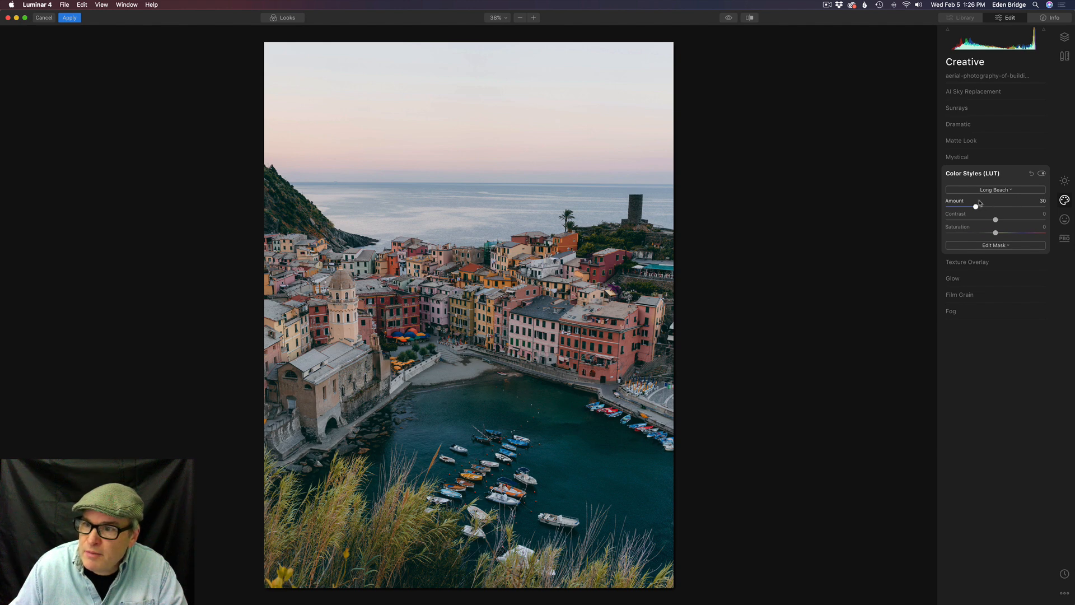
# - Set the Long Beach color style's Amount to 66, Contrast to -11 and Saturation to 16
pyautogui.moveTo(975, 208); pyautogui.dragTo(1013, 214)
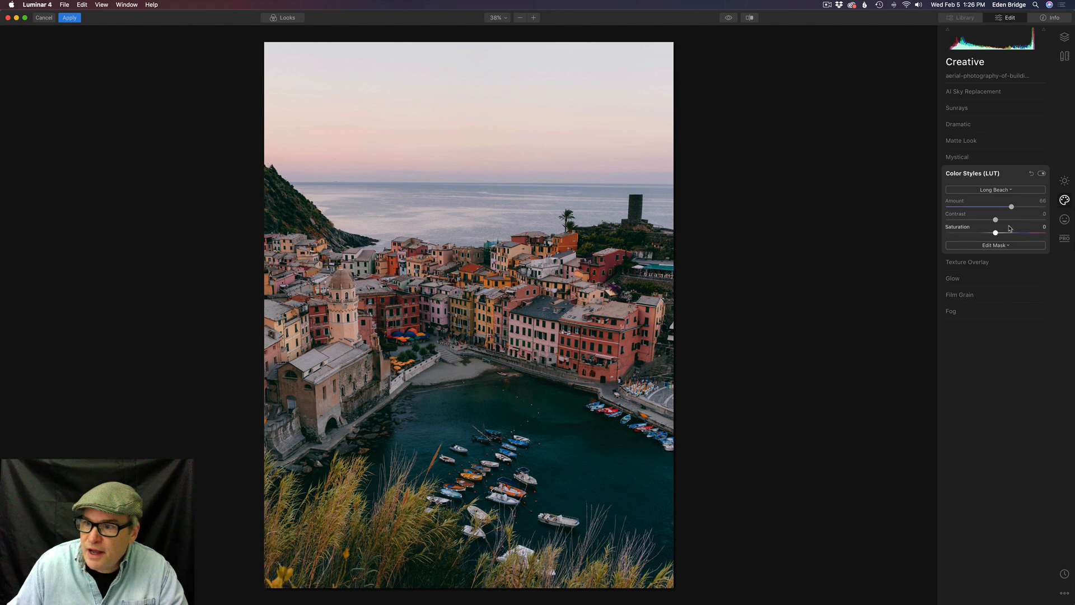
pyautogui.moveTo(997, 220)
pyautogui.mouseDown()
pyautogui.moveTo(1030, 221)
pyautogui.moveTo(932, 218)
pyautogui.moveTo(1002, 223)
pyautogui.moveTo(953, 227)
pyautogui.moveTo(1020, 238)
pyautogui.moveTo(962, 231)
pyautogui.moveTo(993, 235)
pyautogui.mouseUp()
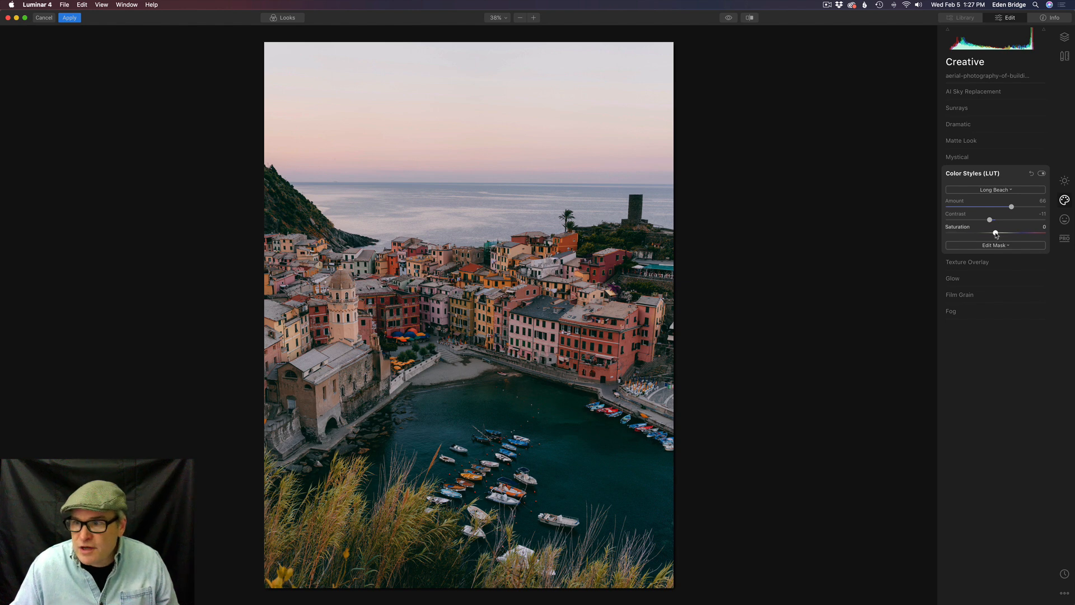
pyautogui.moveTo(995, 233); pyautogui.dragTo(977, 234)
pyautogui.moveTo(951, 232); pyautogui.dragTo(1006, 239)
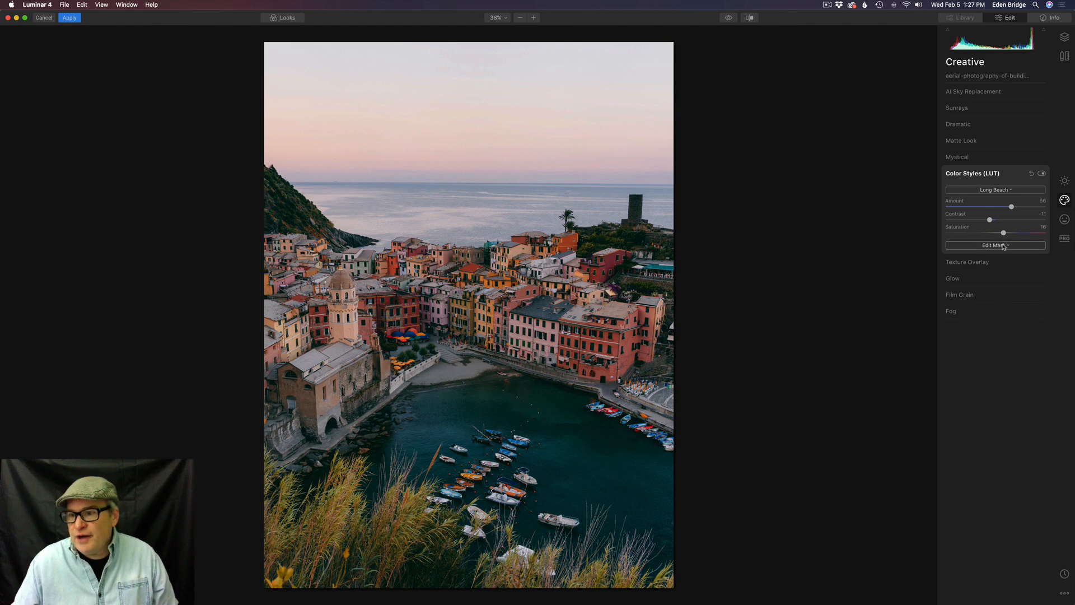
# - Add a luminosity mask to the Long Beach color style and compare the photo with the filter off and on
pyautogui.click(1004, 246)
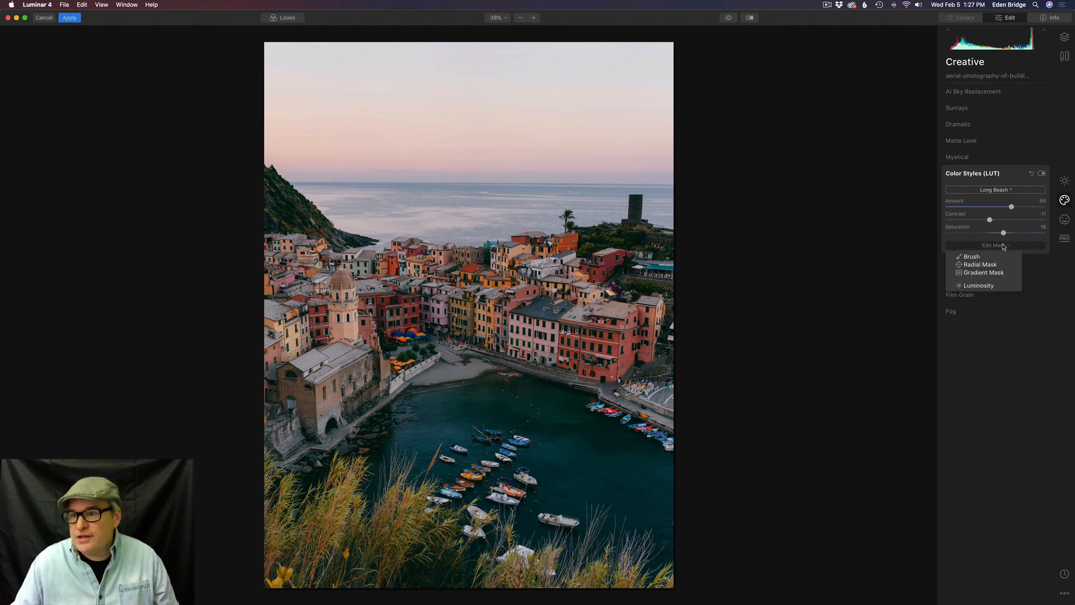
pyautogui.click(989, 286)
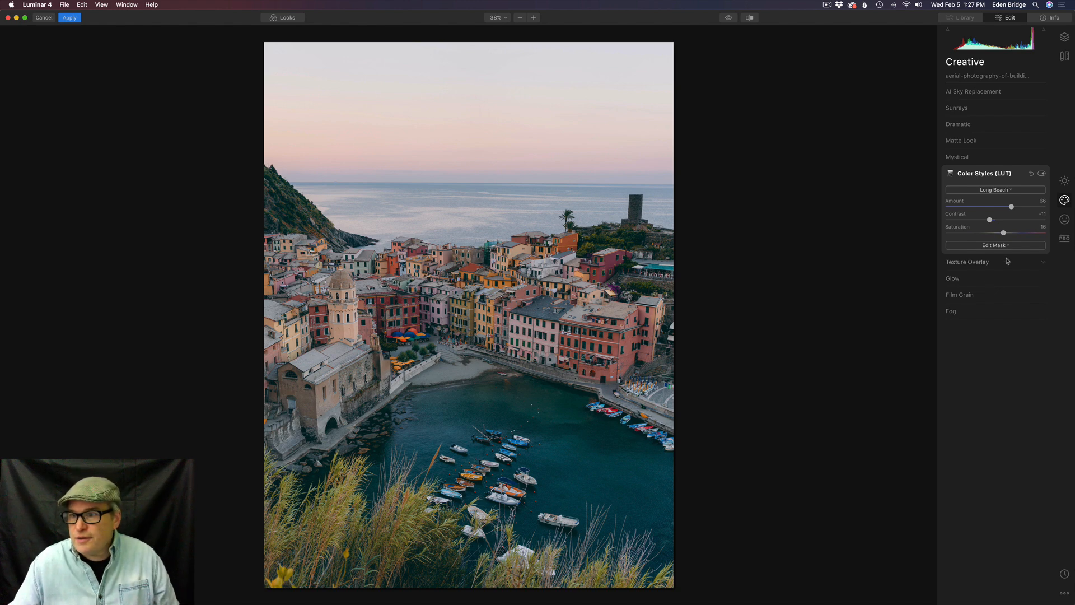
pyautogui.click(1043, 175)
pyautogui.click(1043, 175)
pyautogui.click(1043, 175)
pyautogui.click(1043, 174)
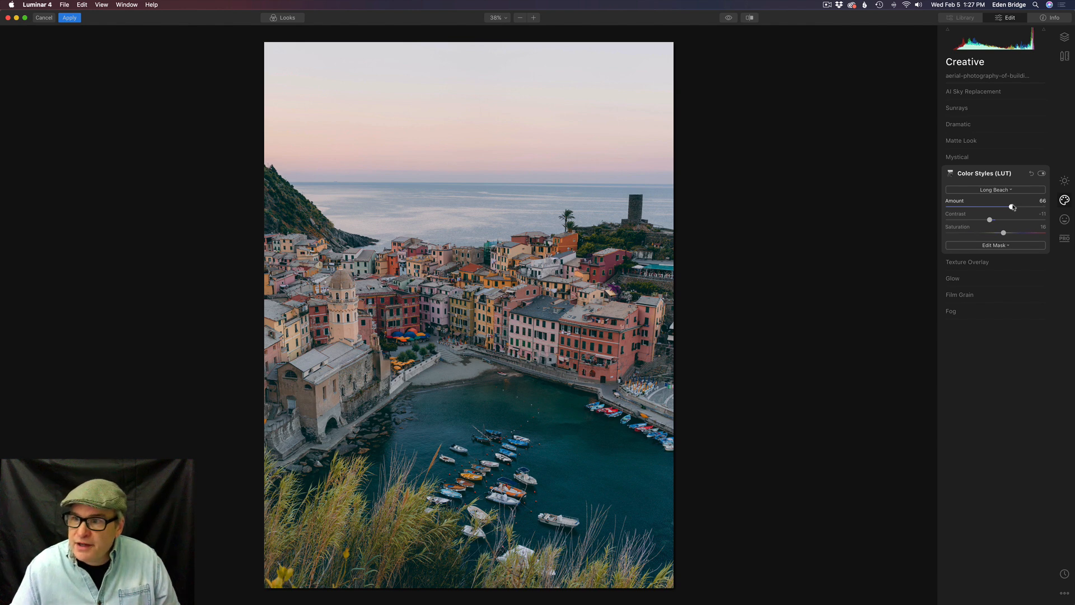
# - Invert the color style's luminosity mask and set the filter's Amount to 59 and Contrast to -19
pyautogui.moveTo(1012, 208); pyautogui.dragTo(1055, 215)
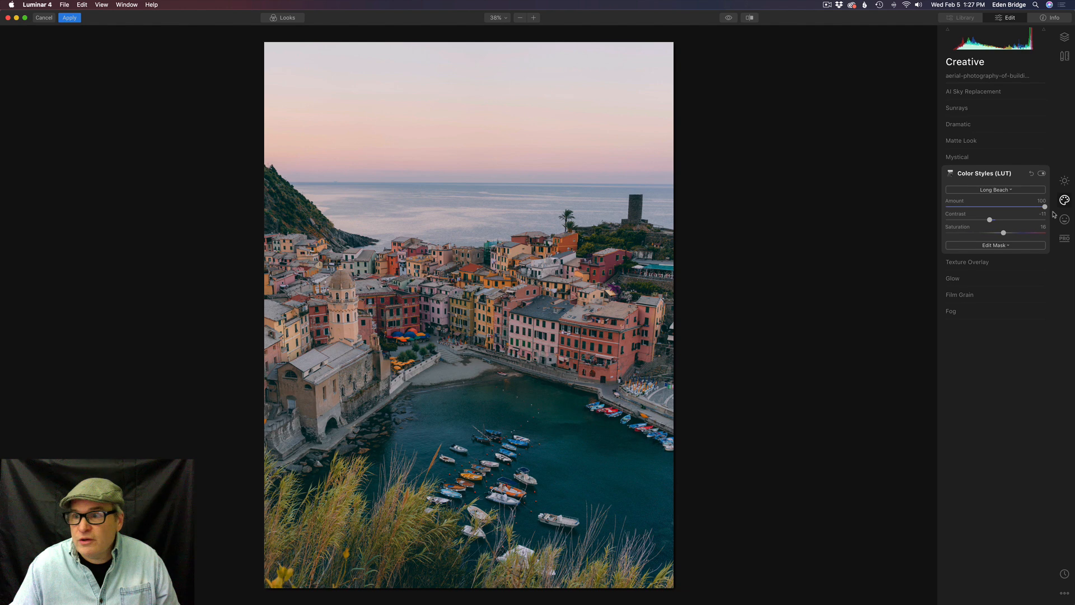
pyautogui.click(952, 176)
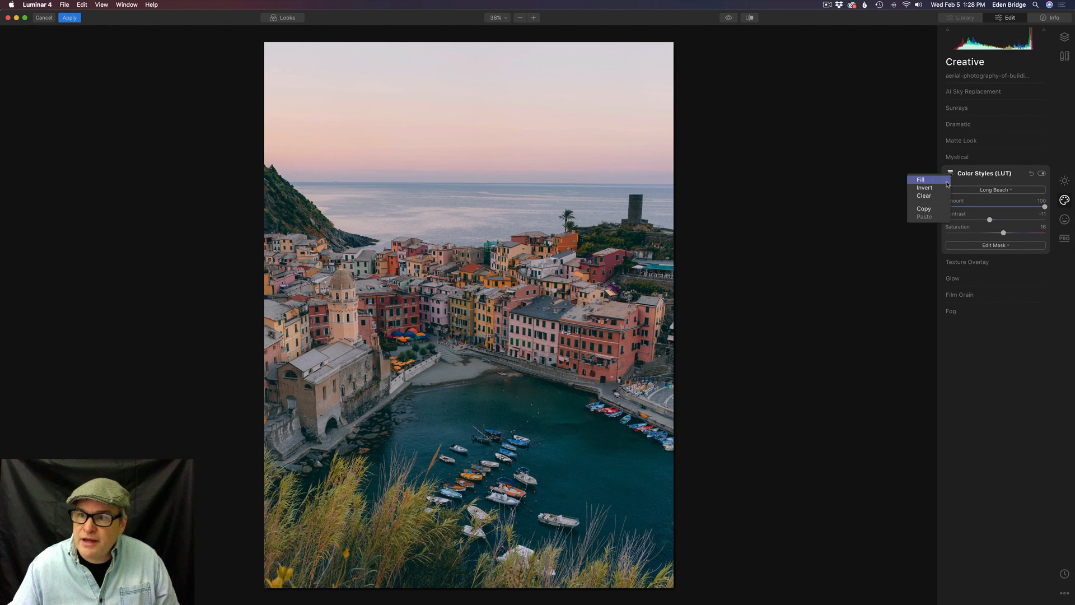
pyautogui.click(944, 189)
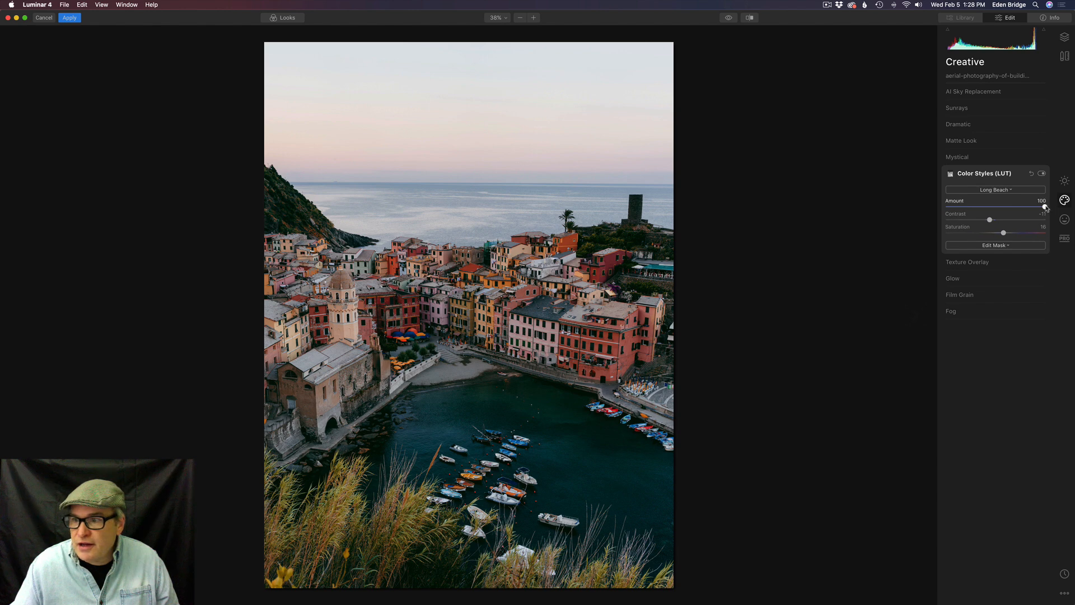
pyautogui.moveTo(1045, 207); pyautogui.dragTo(986, 219)
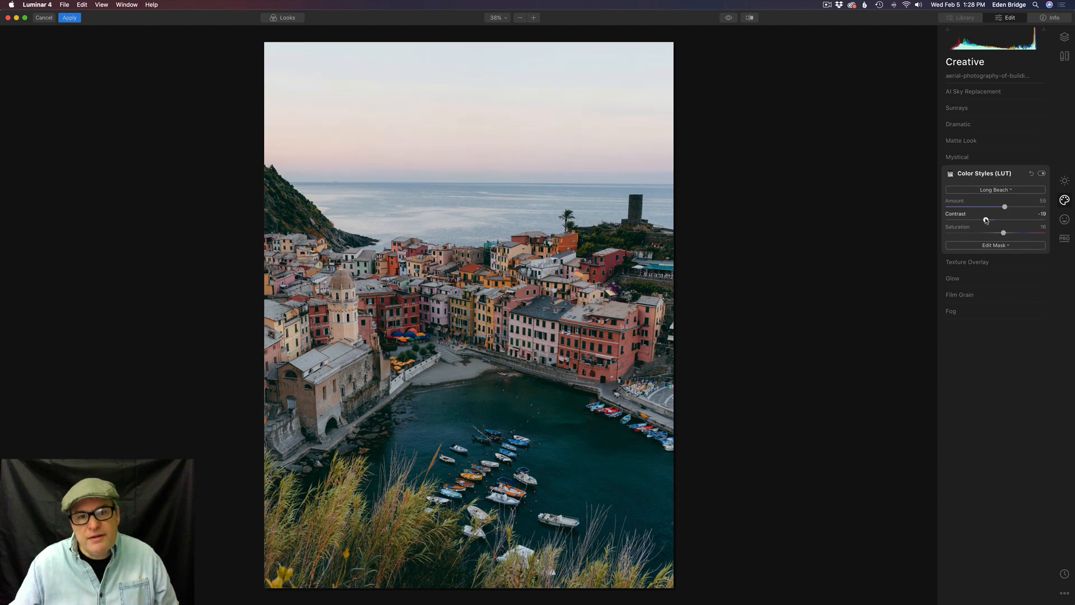
# - Compare the photo with the inverted-mask color style switched off and on
pyautogui.click(1043, 173)
pyautogui.click(1042, 175)
pyautogui.click(1043, 174)
pyautogui.click(1042, 174)
pyautogui.click(1043, 174)
pyautogui.click(1043, 174)
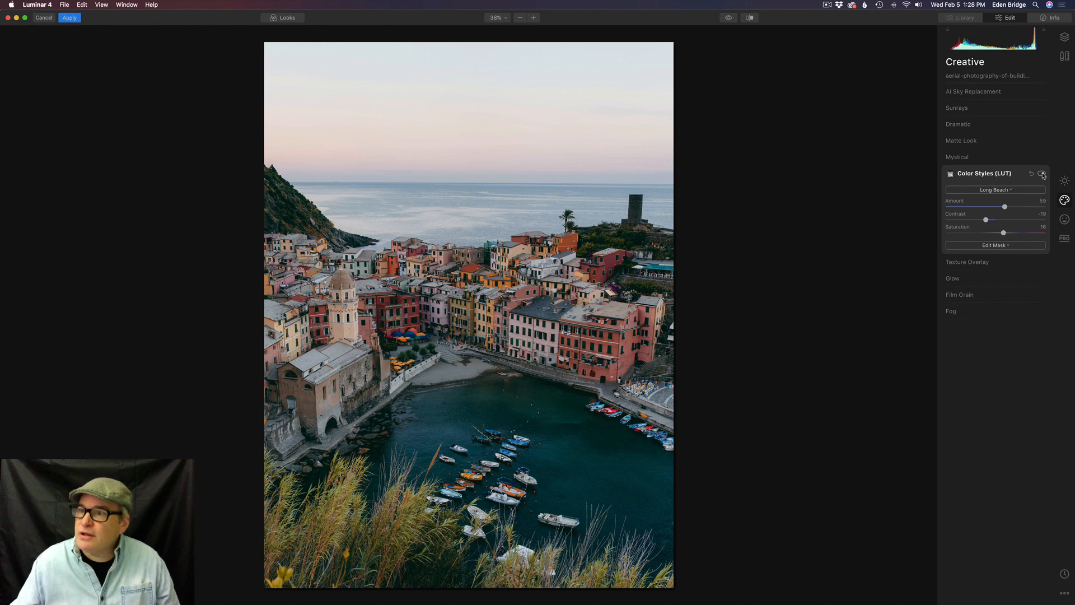
# - Add a new adjustment layer above the photo layer
pyautogui.click(1064, 37)
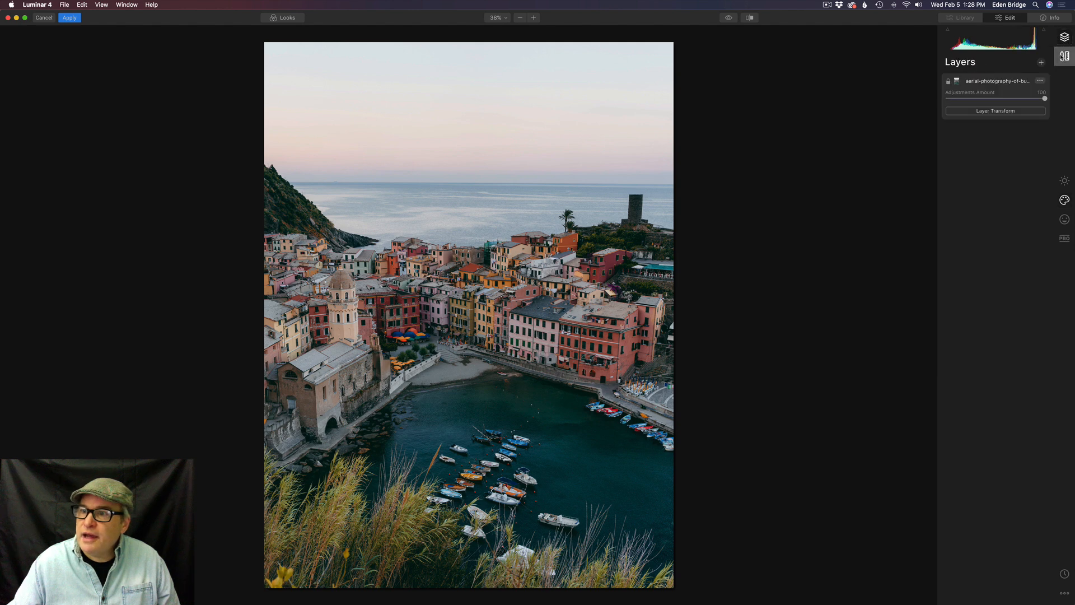
pyautogui.click(1041, 63)
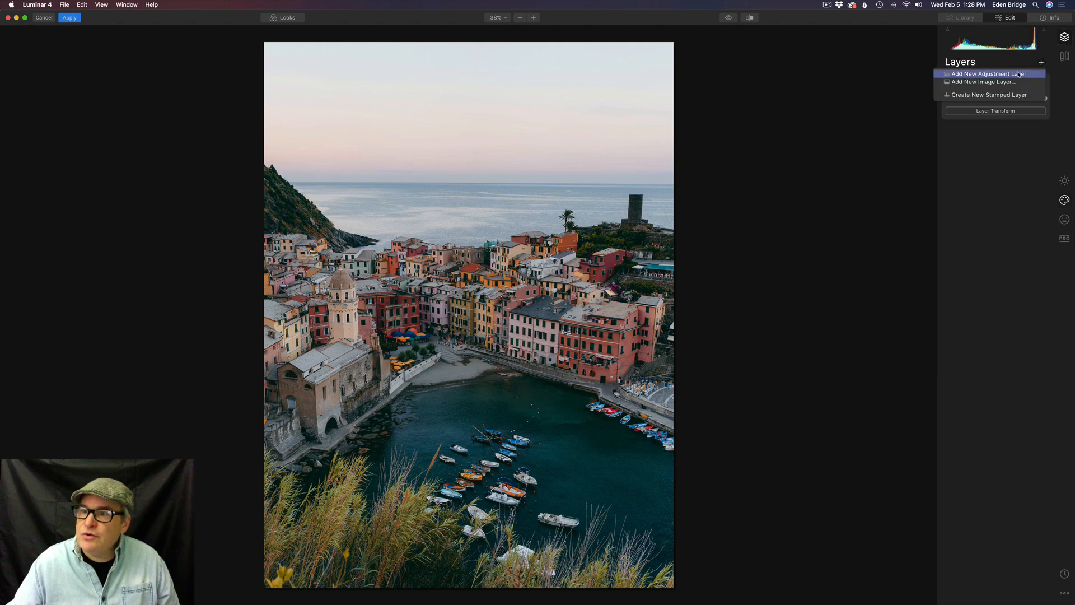
pyautogui.click(1020, 73)
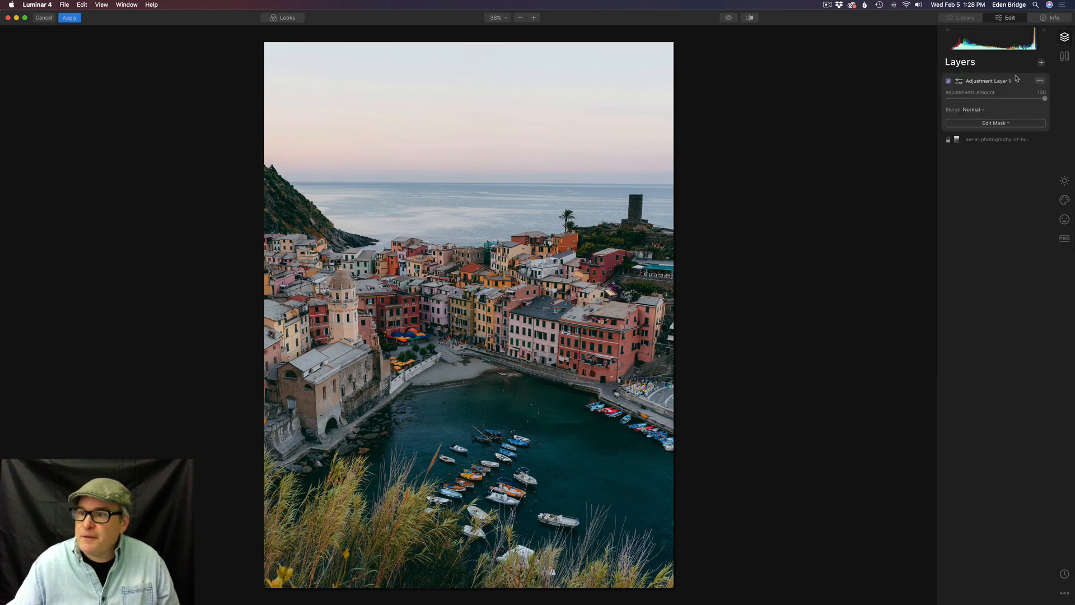
# - Apply the Grace LUT to the adjustment layer with Amount 61, Contrast 22 and Saturation -10
pyautogui.click(1065, 200)
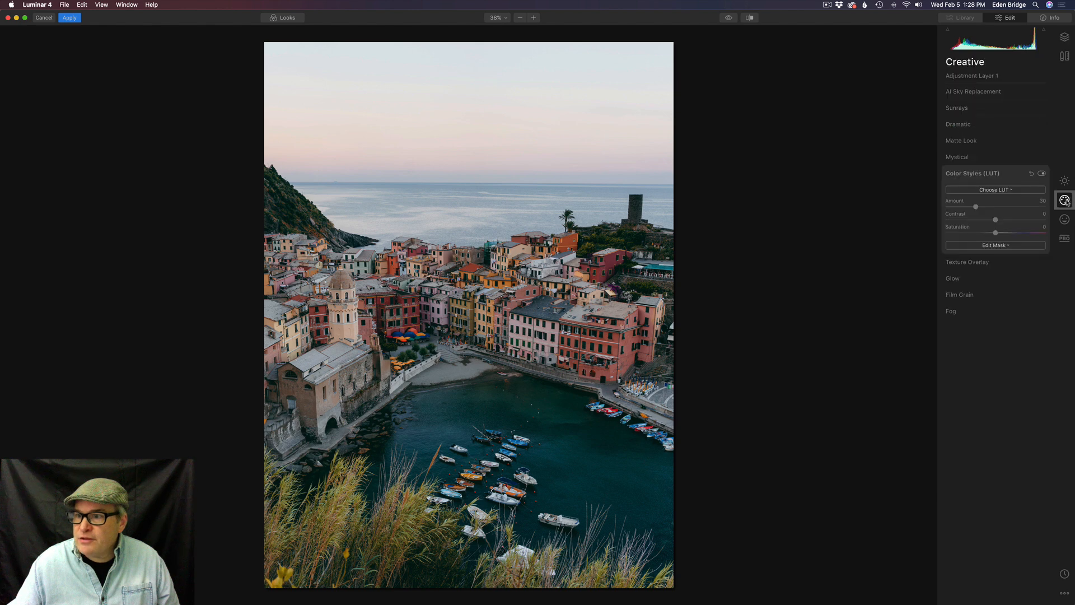
pyautogui.click(1003, 191)
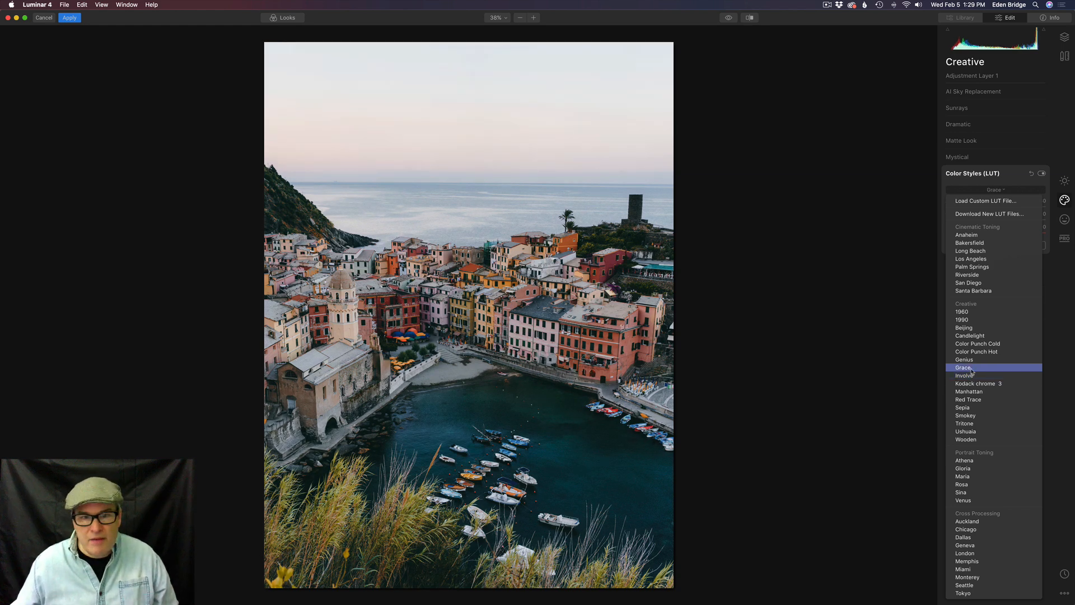
pyautogui.click(973, 368)
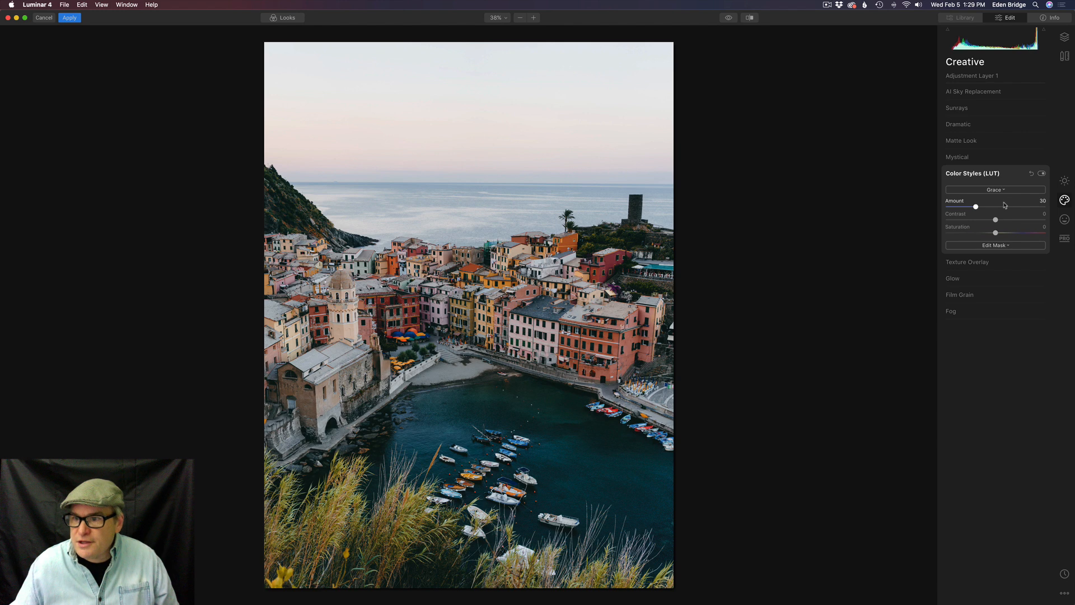
pyautogui.moveTo(976, 206); pyautogui.dragTo(992, 234)
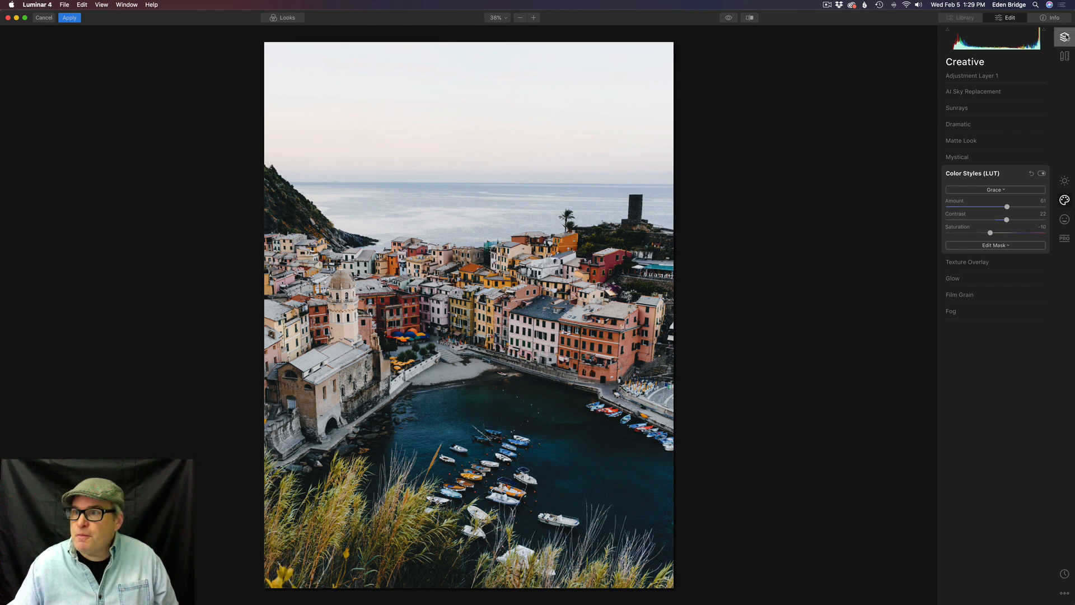
# - Open the essential Color filter for the adjustment layer
pyautogui.click(1065, 181)
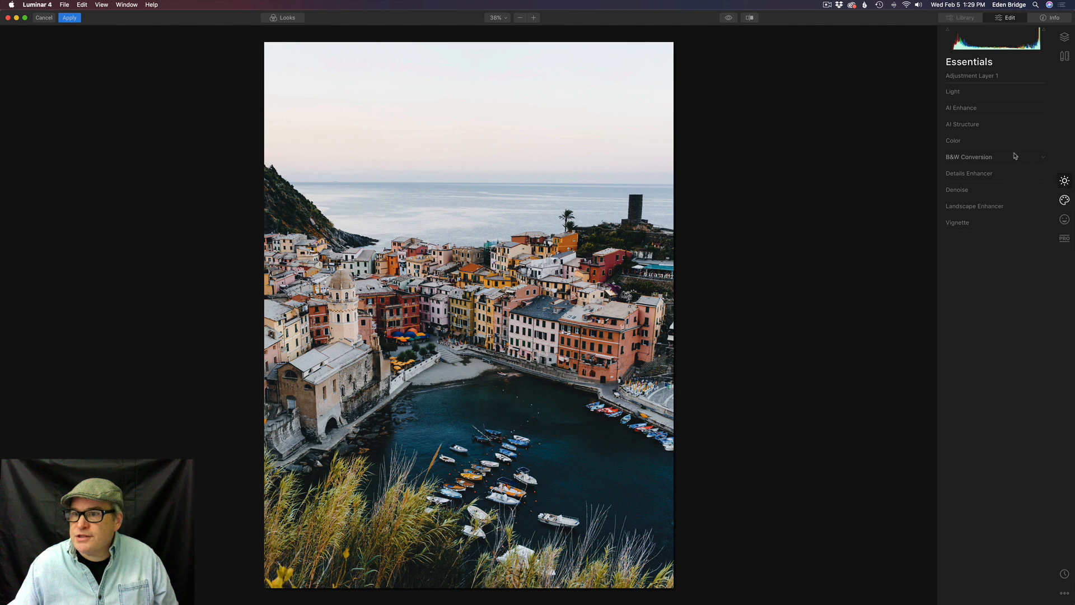
pyautogui.click(981, 143)
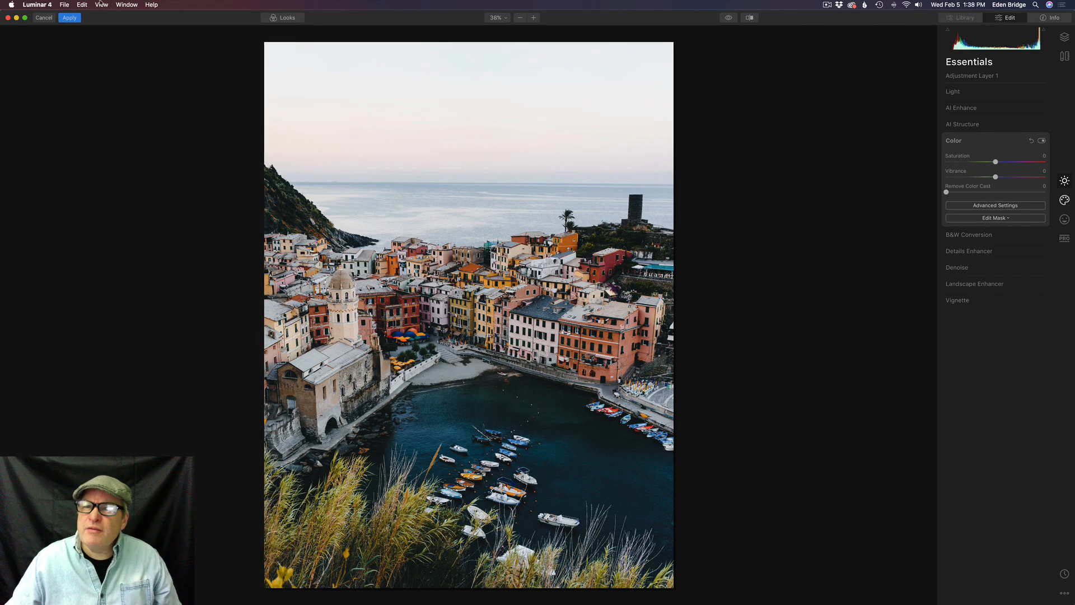
# - Compare the original and edited photo in the split before/after view, moving the divider slightly, and leave the comparison
pyautogui.click(749, 19)
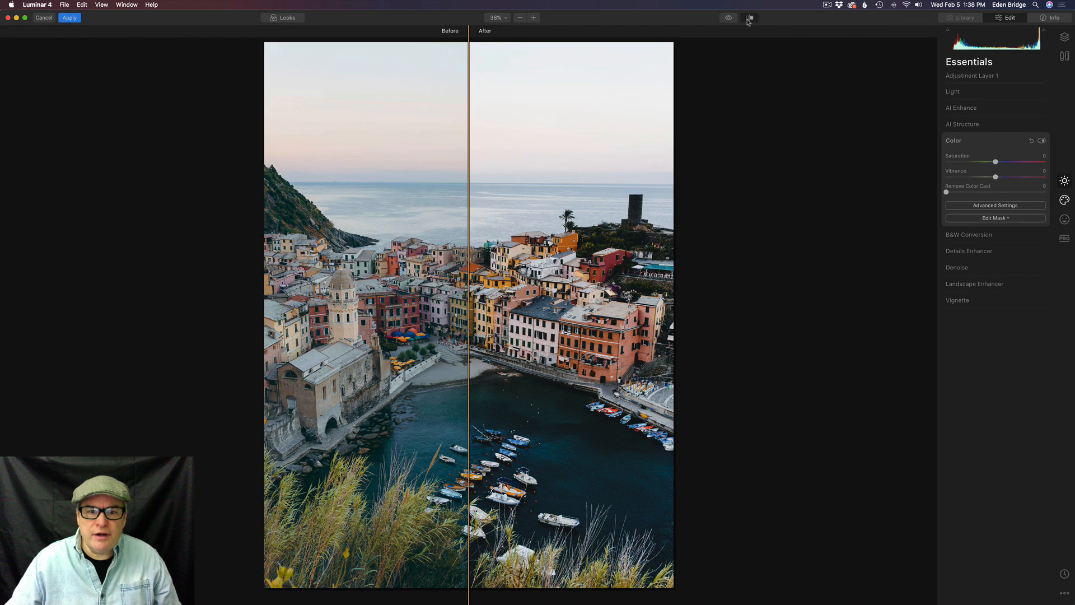
pyautogui.moveTo(470, 241)
pyautogui.mouseDown()
pyautogui.moveTo(656, 249)
pyautogui.moveTo(283, 249)
pyautogui.moveTo(658, 238)
pyautogui.moveTo(259, 236)
pyautogui.moveTo(564, 232)
pyautogui.moveTo(458, 230)
pyautogui.moveTo(483, 224)
pyautogui.mouseUp()
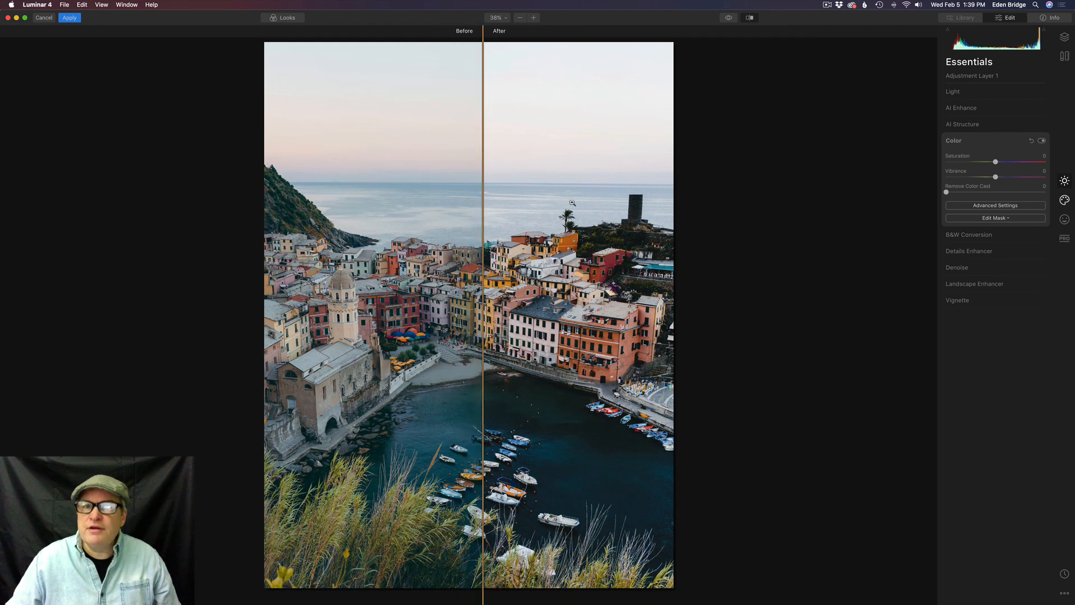
pyautogui.click(751, 18)
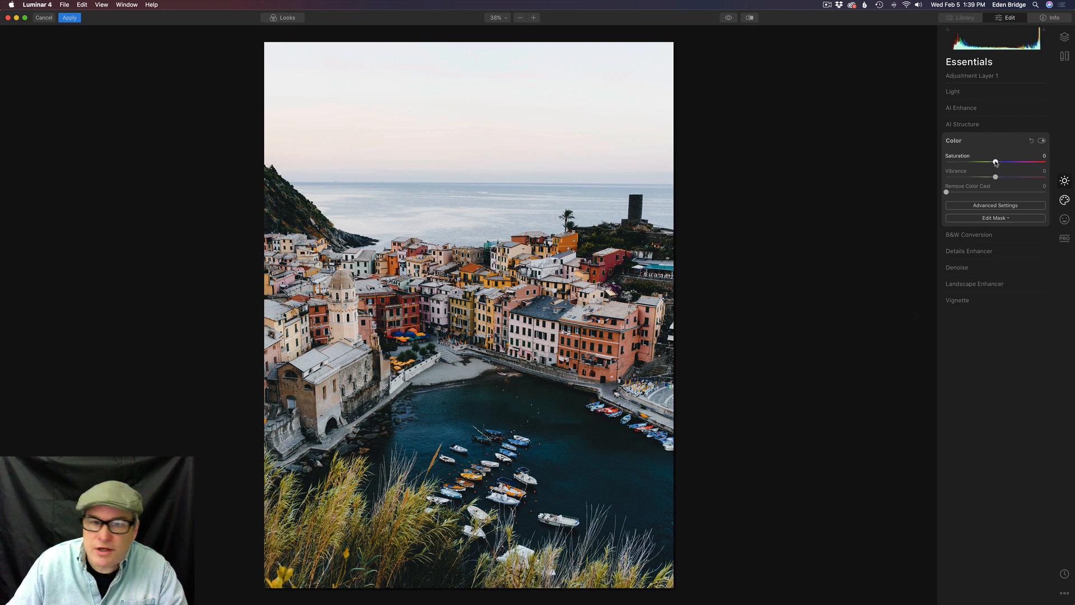
# - Set the yellow channel's Saturation to -32 and Hue to -32 in the Color filter's advanced settings
pyautogui.moveTo(996, 163)
pyautogui.mouseDown()
pyautogui.moveTo(981, 163)
pyautogui.moveTo(1005, 163)
pyautogui.moveTo(995, 163)
pyautogui.mouseUp()
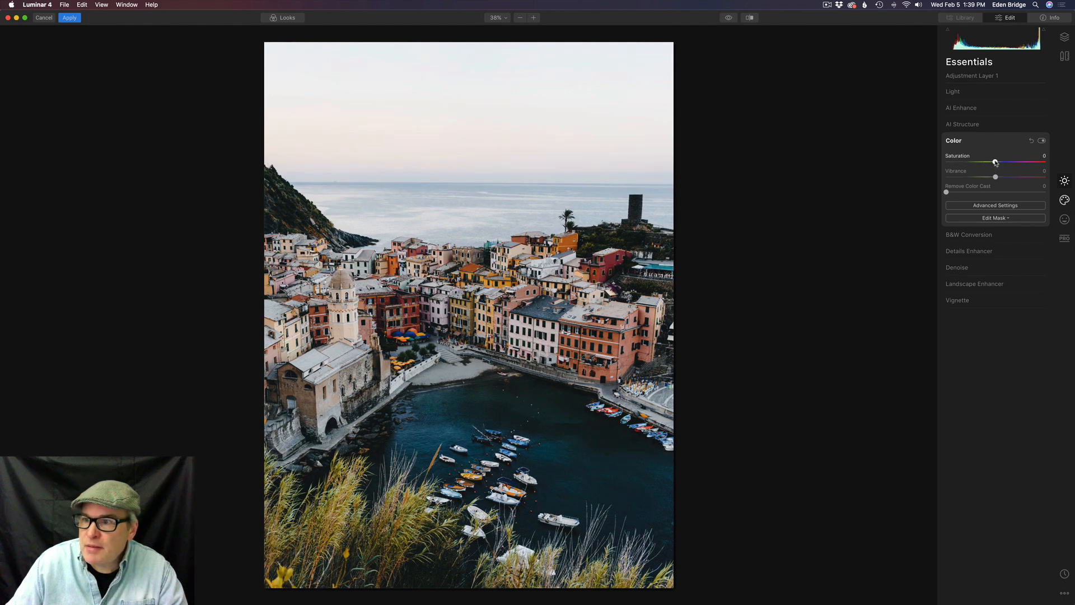
pyautogui.click(998, 207)
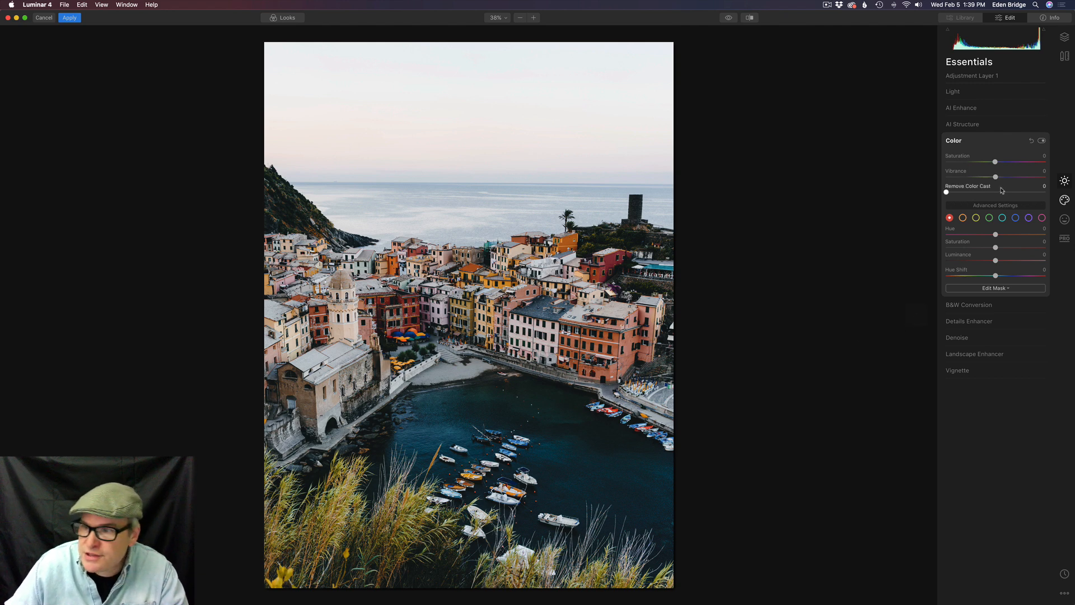
pyautogui.click(976, 218)
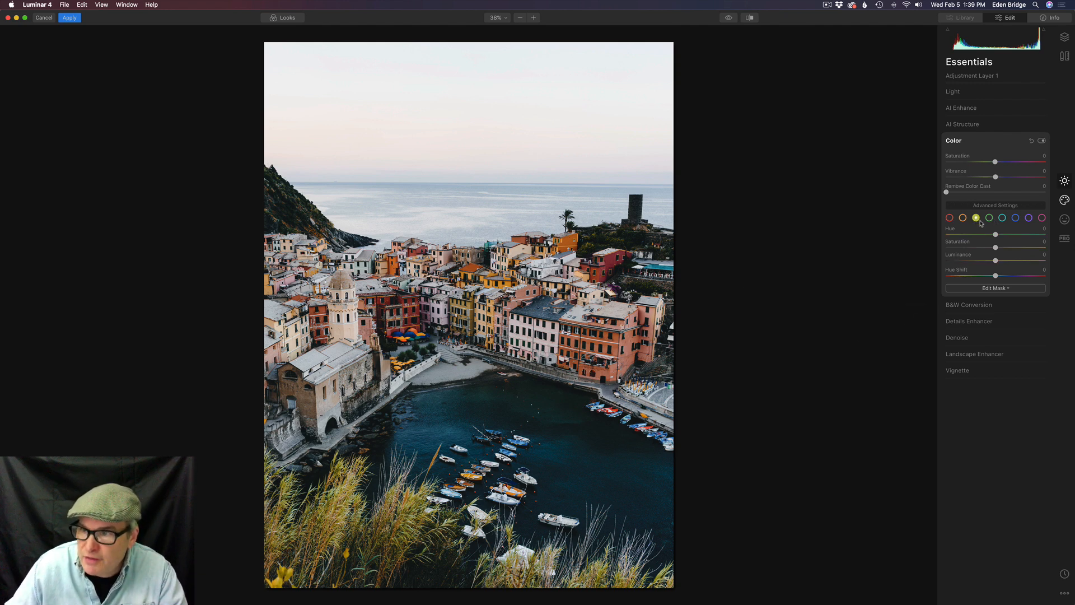
pyautogui.moveTo(997, 249); pyautogui.dragTo(968, 250)
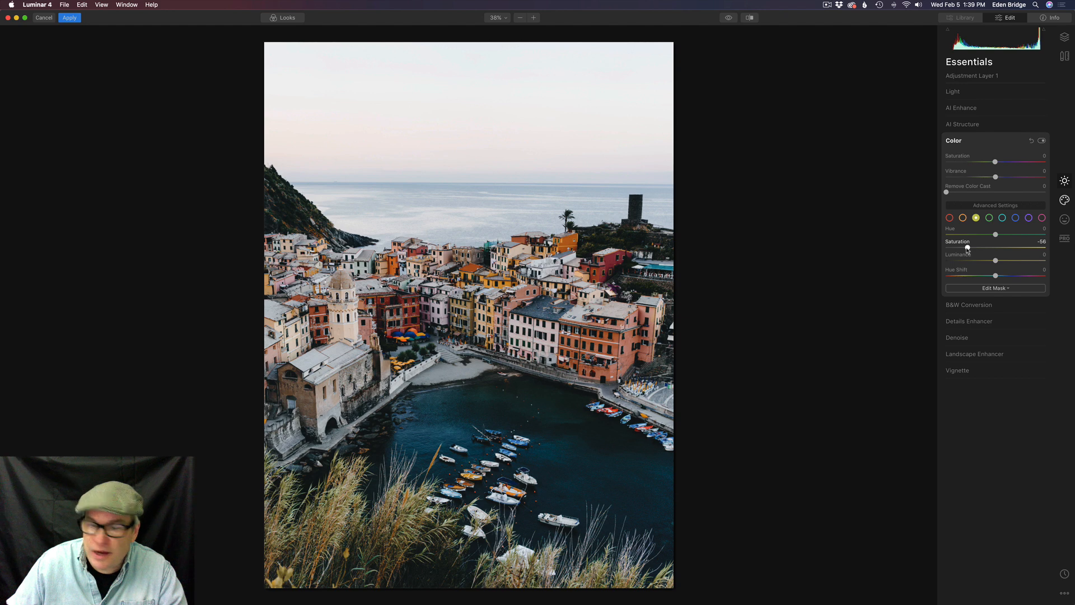
pyautogui.moveTo(968, 249); pyautogui.dragTo(981, 252)
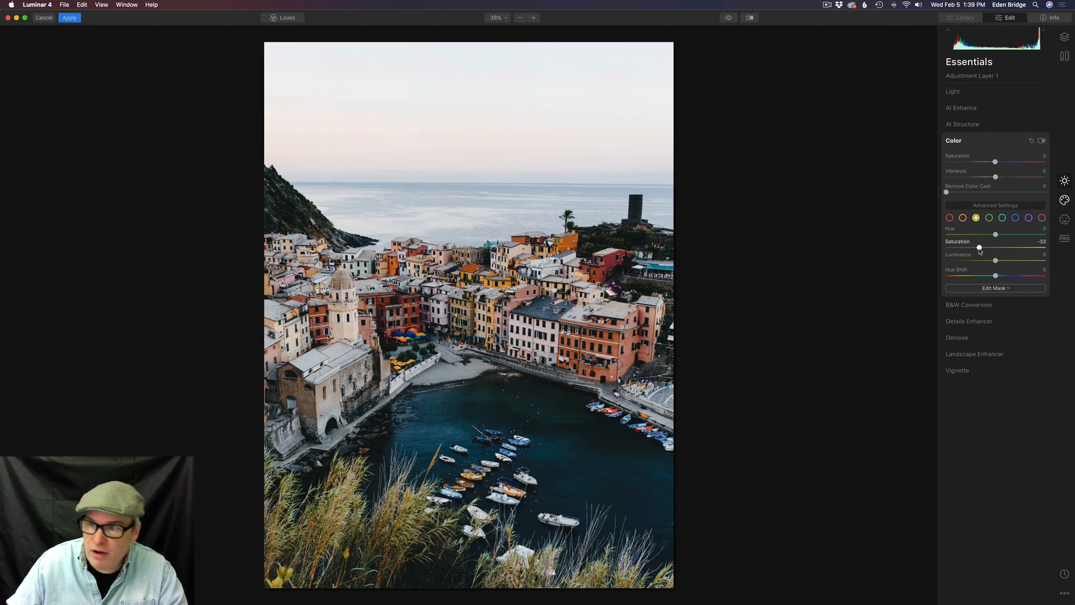
pyautogui.moveTo(996, 235); pyautogui.dragTo(981, 236)
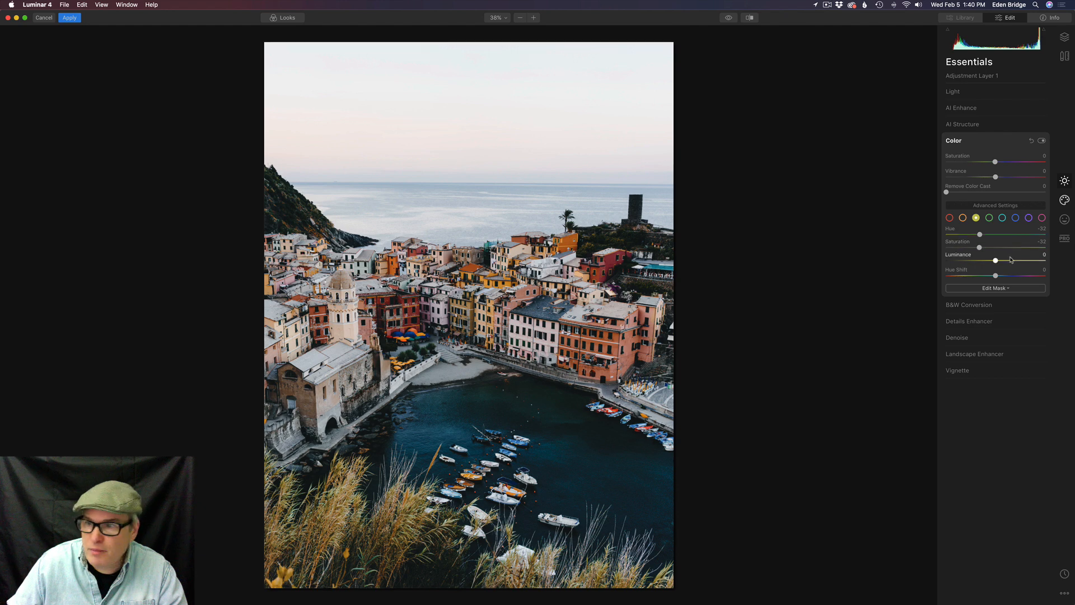
# - Set the yellow channel's Luminance to -28 in the Color filter's advanced settings
pyautogui.moveTo(996, 262)
pyautogui.mouseDown()
pyautogui.moveTo(1006, 262)
pyautogui.moveTo(982, 260)
pyautogui.moveTo(1017, 263)
pyautogui.mouseUp()
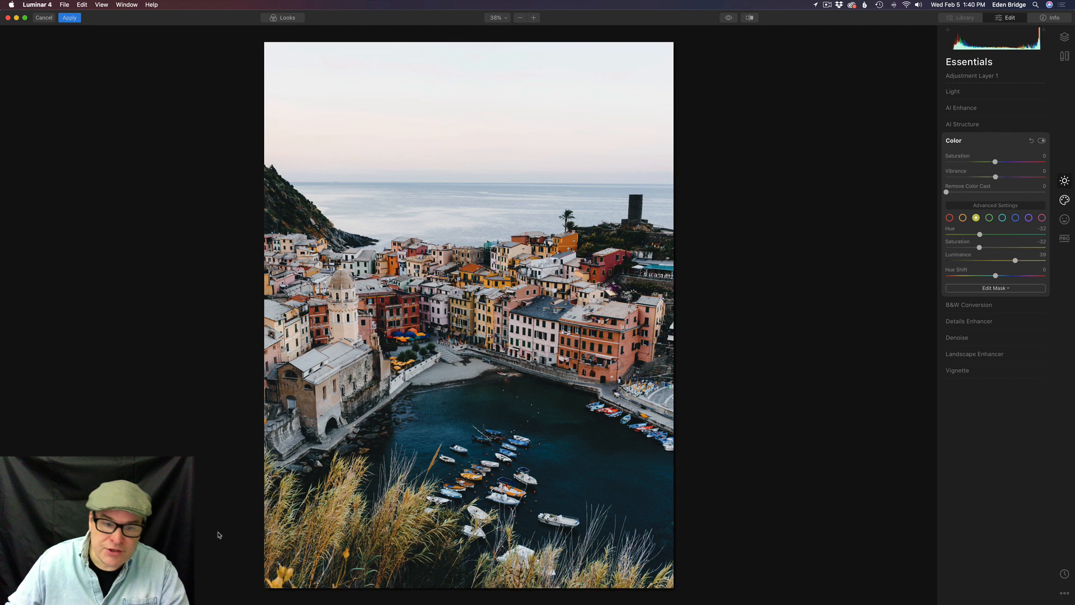
pyautogui.moveTo(1017, 261); pyautogui.dragTo(987, 261)
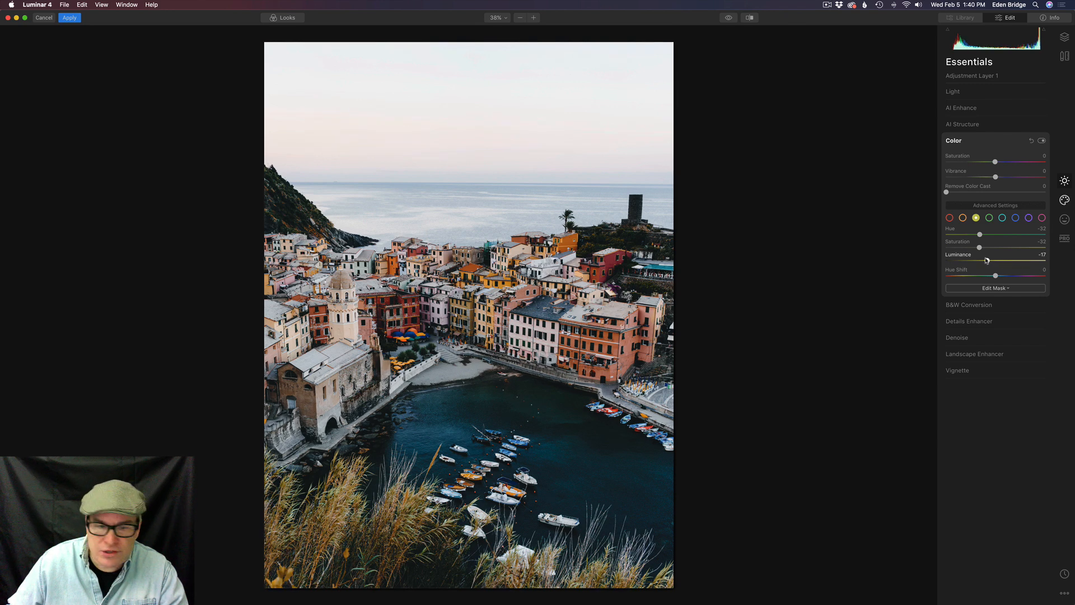
pyautogui.moveTo(987, 261); pyautogui.dragTo(981, 261)
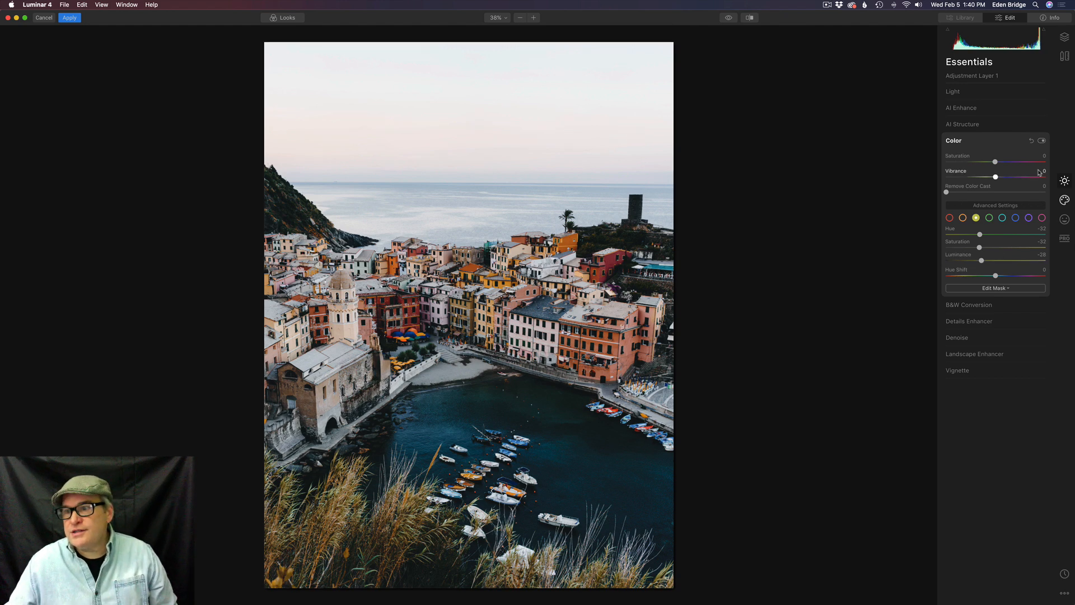
# - Switch the Color filter off and on repeatedly to compare the photo with and without the yellow adjustments
pyautogui.click(1043, 140)
pyautogui.click(1043, 140)
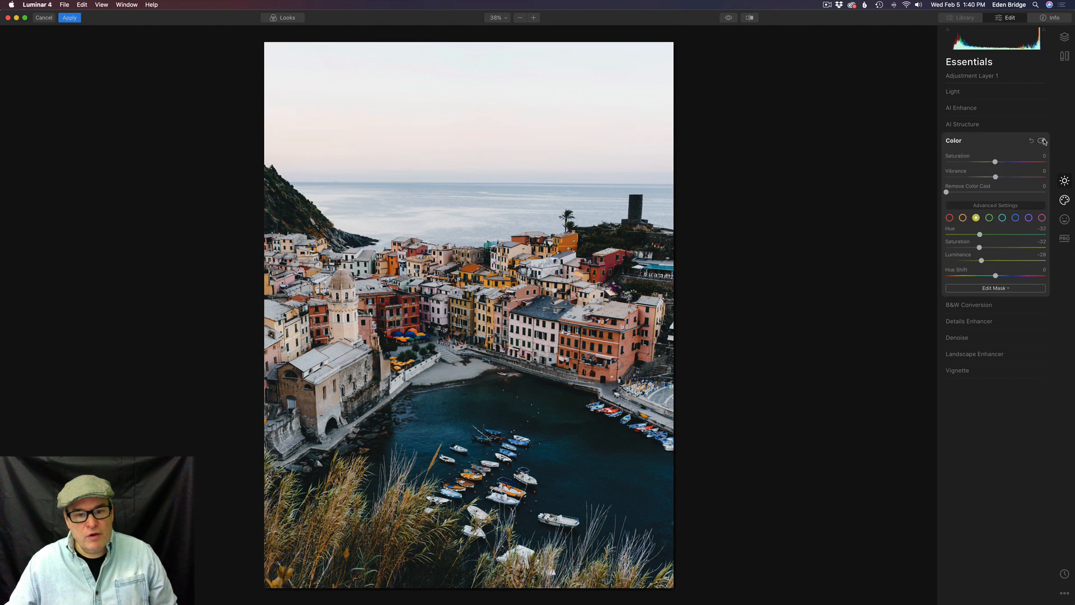
pyautogui.click(1043, 141)
pyautogui.click(1043, 140)
pyautogui.click(1043, 141)
pyautogui.click(1042, 141)
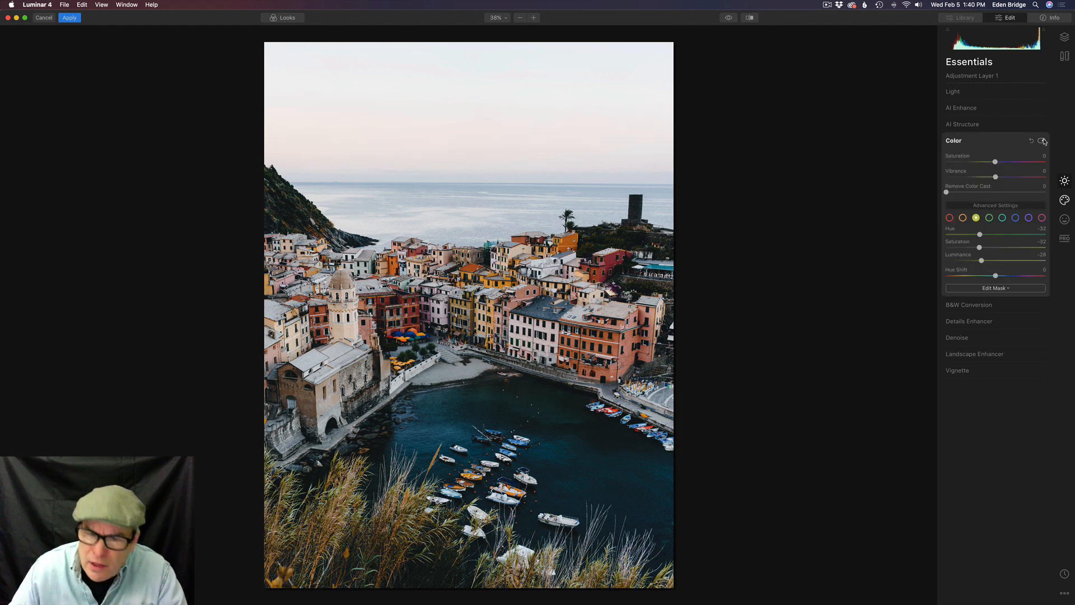
# - Set the orange channel's Hue to 38, Saturation to 19 and Luminance to about 25 in the Color filter
pyautogui.click(964, 219)
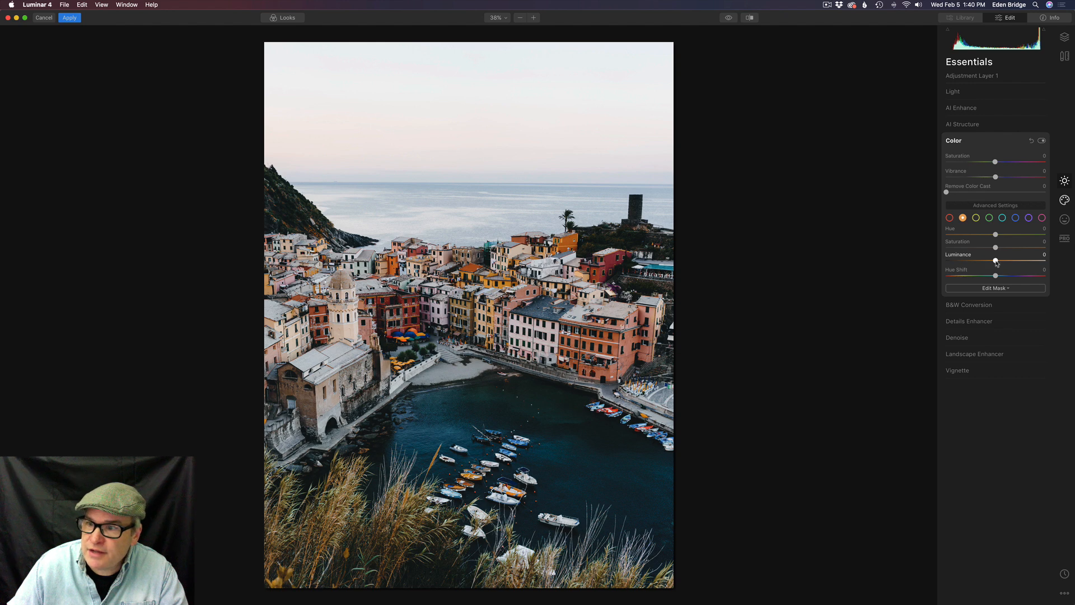
pyautogui.moveTo(996, 261); pyautogui.dragTo(999, 305)
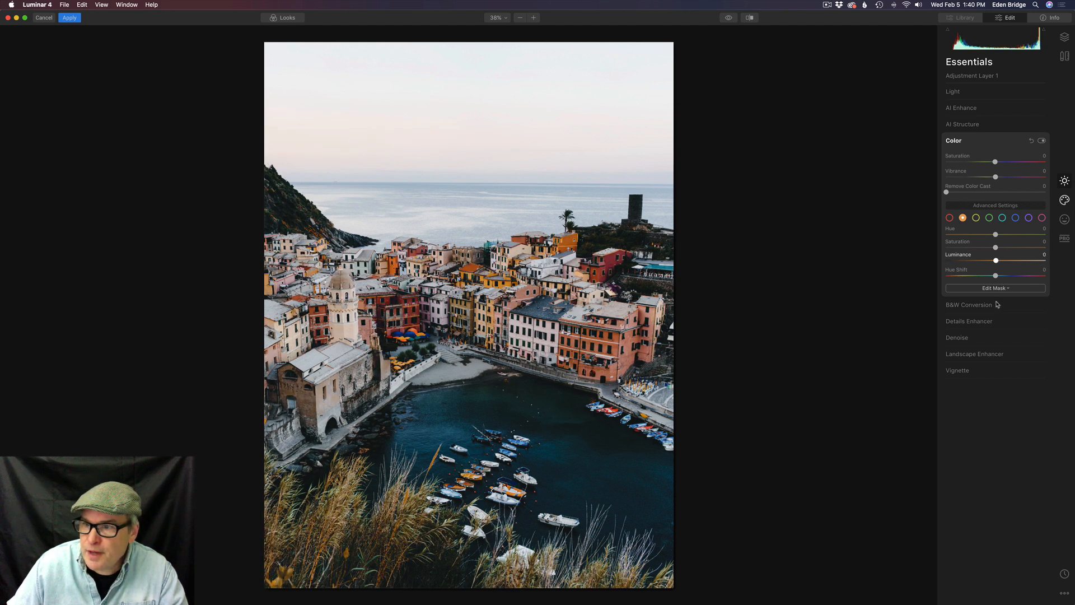
pyautogui.moveTo(996, 261); pyautogui.dragTo(1016, 263)
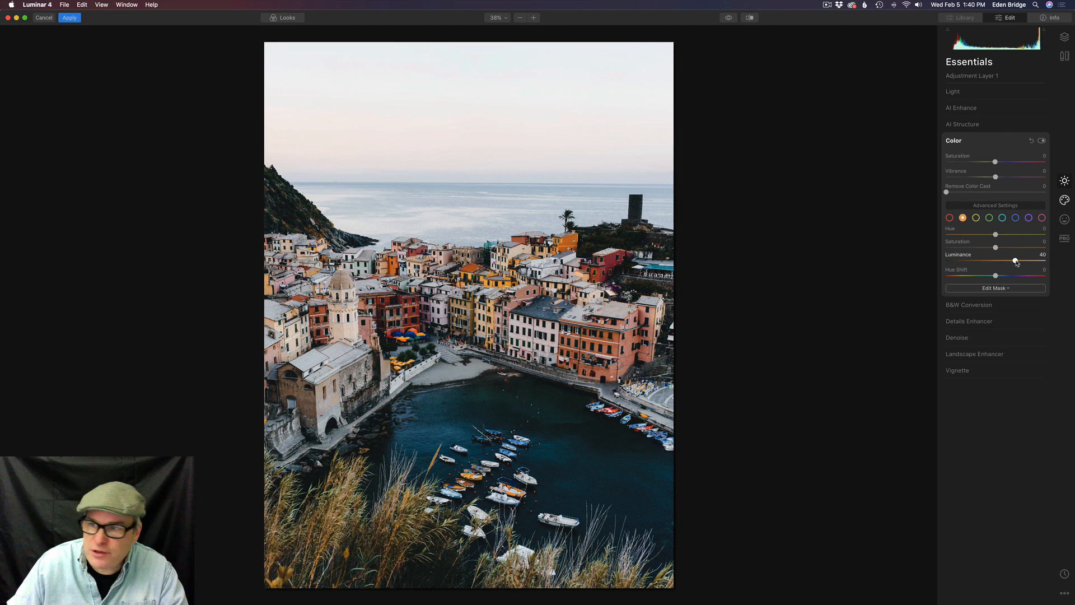
pyautogui.doubleClick(1016, 261)
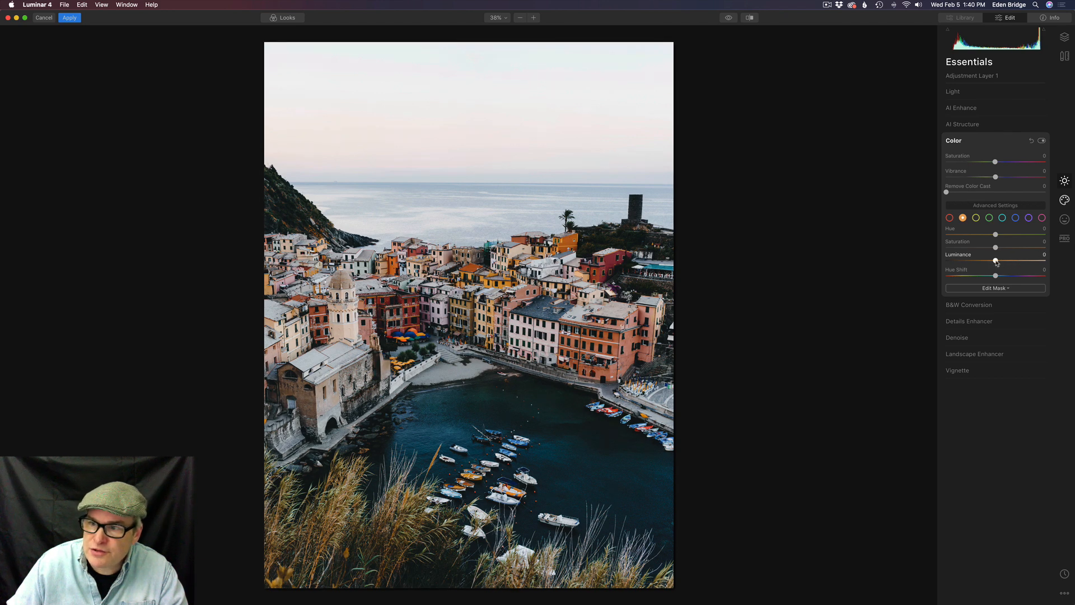
pyautogui.moveTo(996, 261); pyautogui.dragTo(1022, 260)
pyautogui.doubleClick(968, 256)
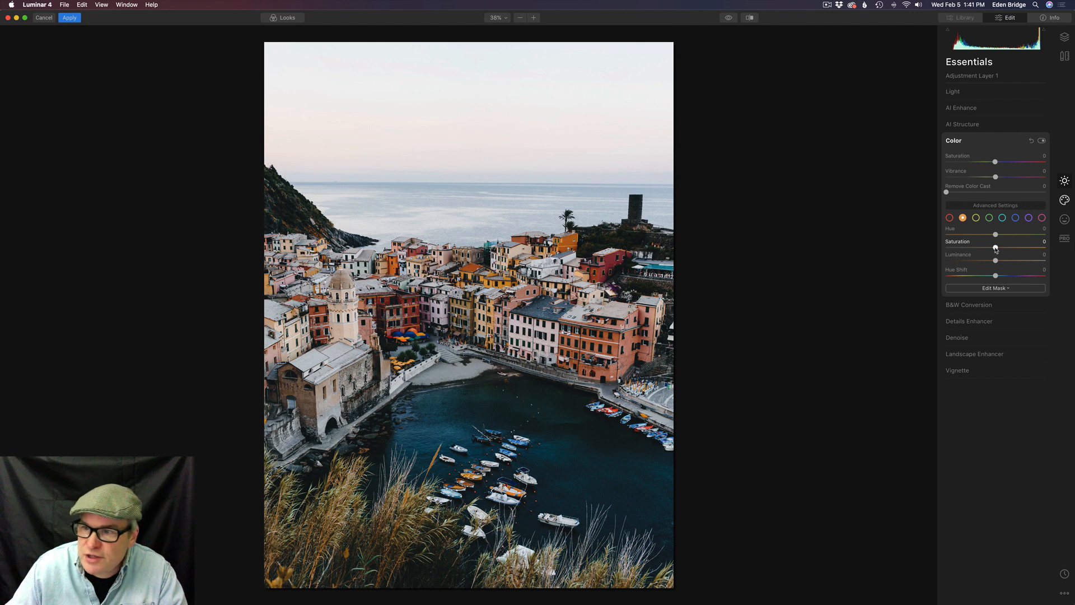
pyautogui.moveTo(996, 249)
pyautogui.mouseDown()
pyautogui.moveTo(1042, 250)
pyautogui.moveTo(968, 252)
pyautogui.moveTo(996, 255)
pyautogui.mouseUp()
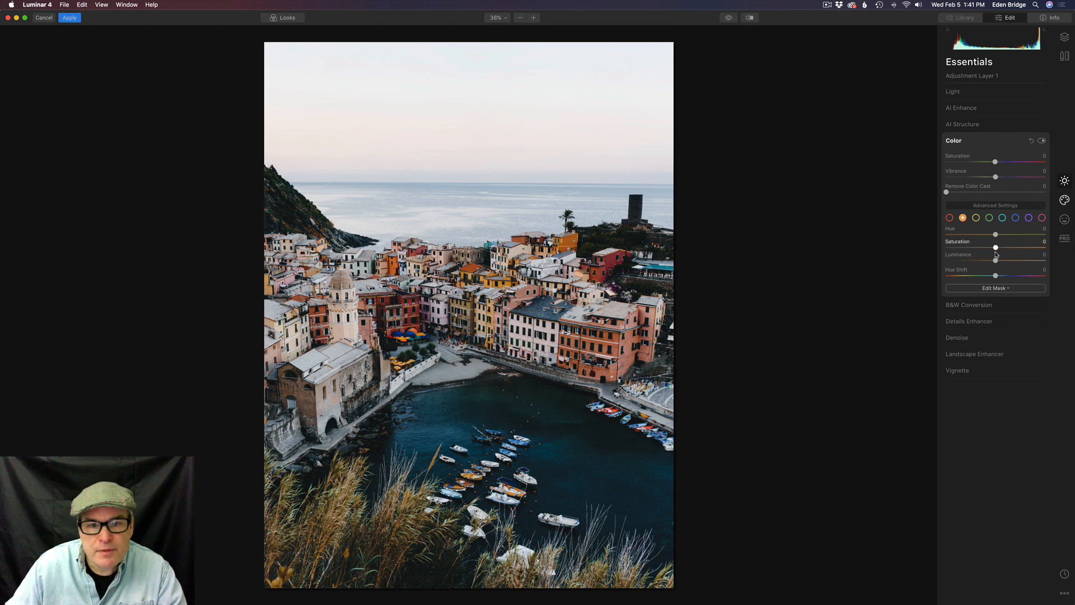
pyautogui.moveTo(997, 255)
pyautogui.mouseDown()
pyautogui.moveTo(1028, 257)
pyautogui.moveTo(1006, 257)
pyautogui.moveTo(1011, 237)
pyautogui.moveTo(1000, 236)
pyautogui.moveTo(1022, 240)
pyautogui.moveTo(1012, 241)
pyautogui.moveTo(1011, 261)
pyautogui.moveTo(1028, 261)
pyautogui.moveTo(991, 261)
pyautogui.moveTo(1008, 262)
pyautogui.mouseUp()
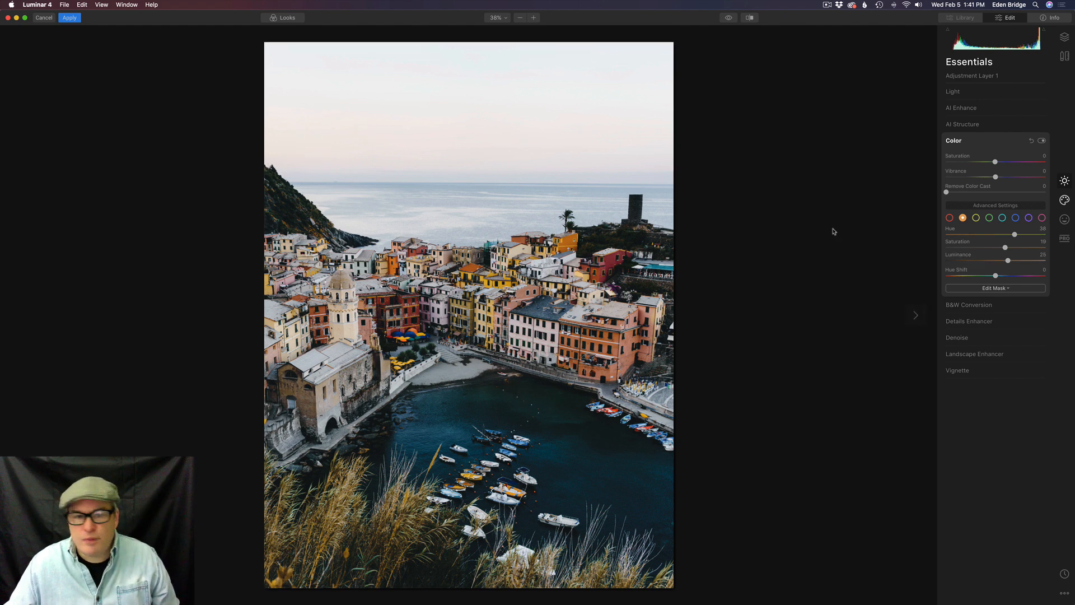
# - Set the red channel's Hue to -48, Saturation to -7 and Luminance to 6 in the Color filter
pyautogui.click(949, 218)
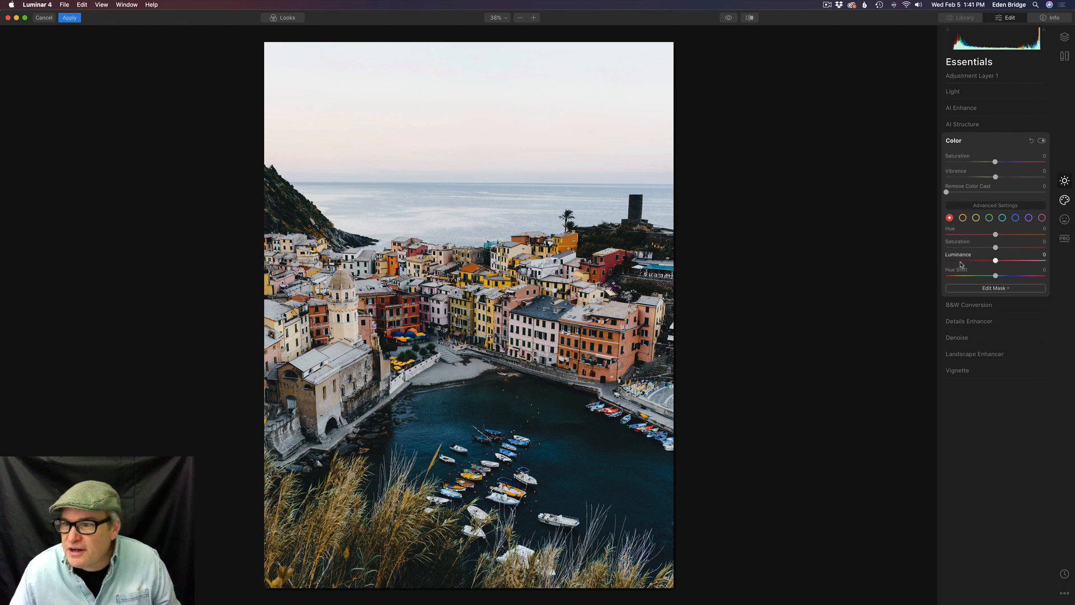
pyautogui.moveTo(996, 261)
pyautogui.mouseDown()
pyautogui.moveTo(1037, 262)
pyautogui.moveTo(875, 264)
pyautogui.moveTo(994, 273)
pyautogui.mouseUp()
pyautogui.doubleClick(993, 261)
pyautogui.moveTo(997, 249); pyautogui.dragTo(972, 240)
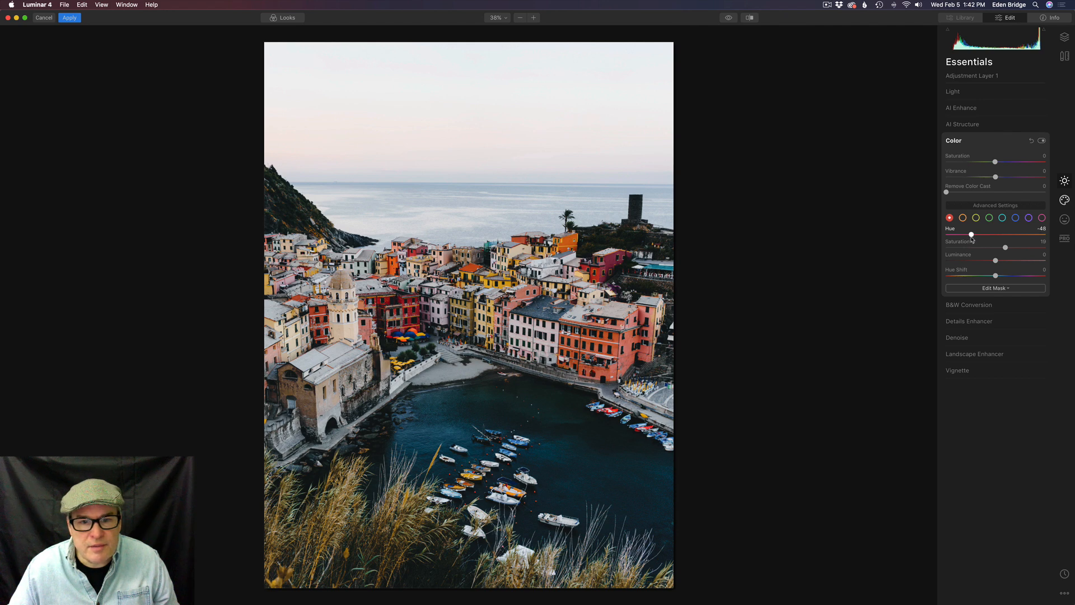
pyautogui.moveTo(1006, 248); pyautogui.dragTo(1000, 248)
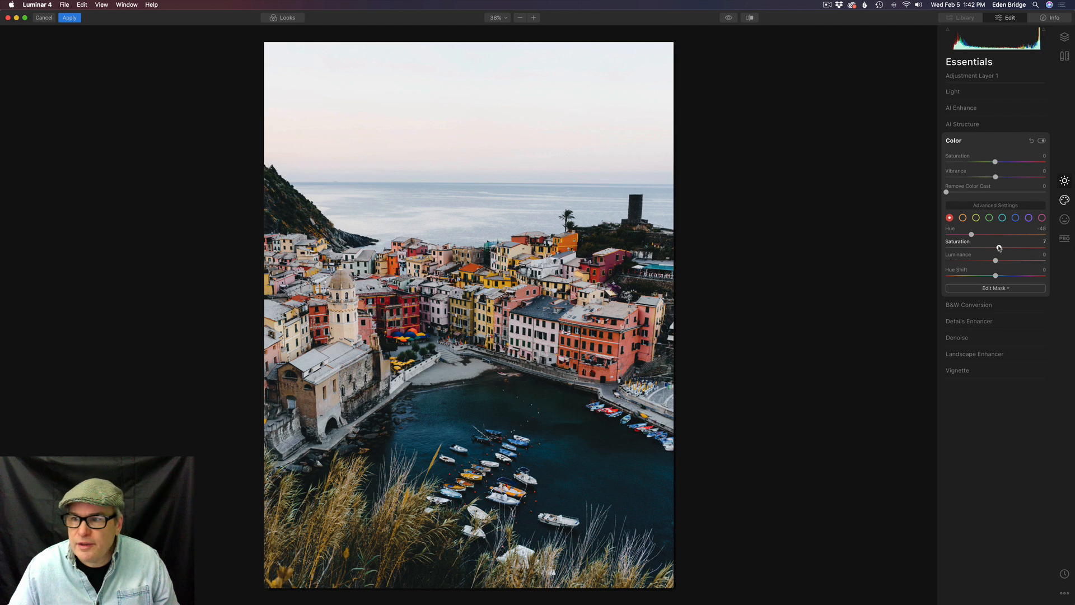
pyautogui.moveTo(999, 249); pyautogui.dragTo(986, 248)
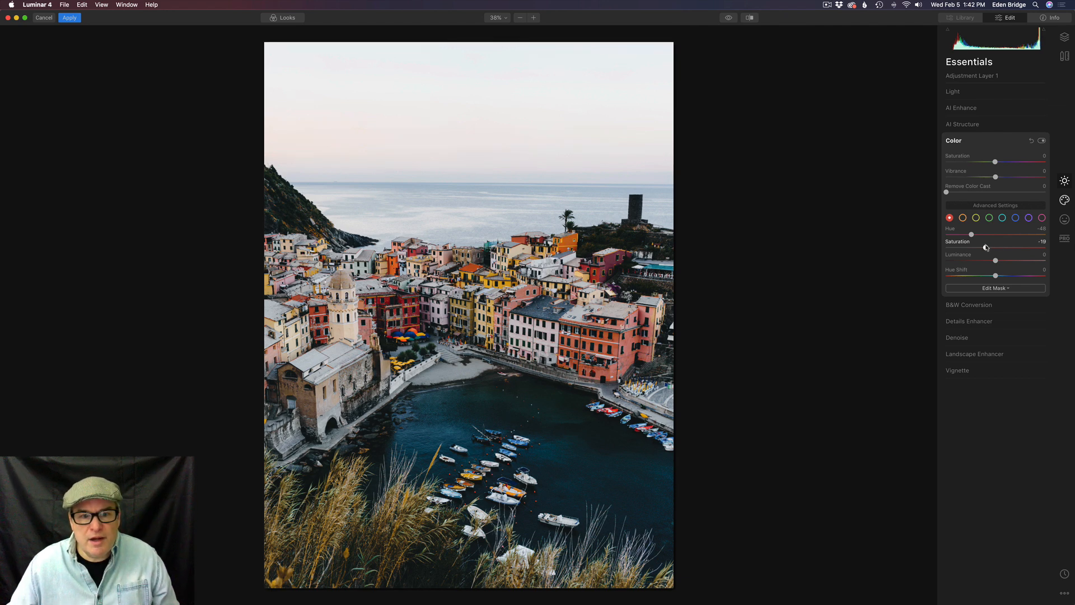
pyautogui.moveTo(987, 248); pyautogui.dragTo(1012, 263)
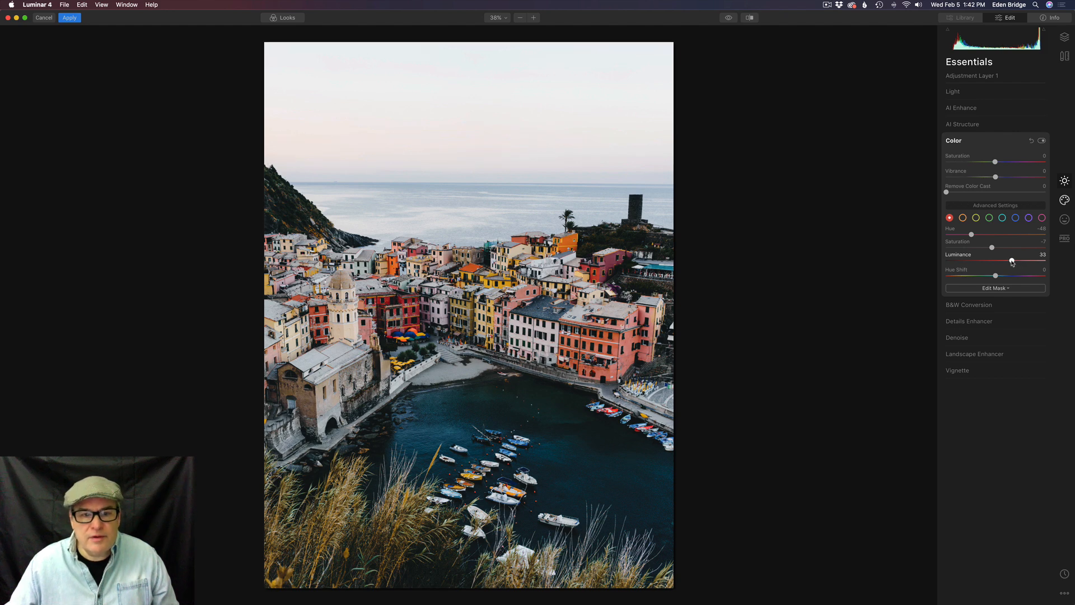
pyautogui.moveTo(1012, 262); pyautogui.dragTo(1000, 262)
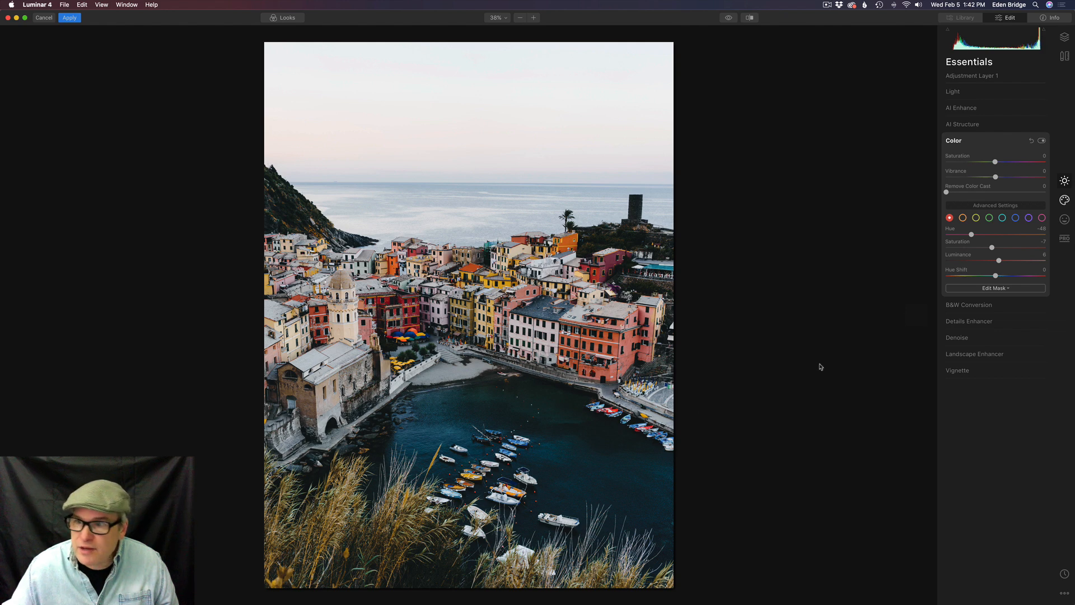
# - Set the blue channel's Saturation to 11 and Luminance to 26, keeping its Hue at 0
pyautogui.click(976, 219)
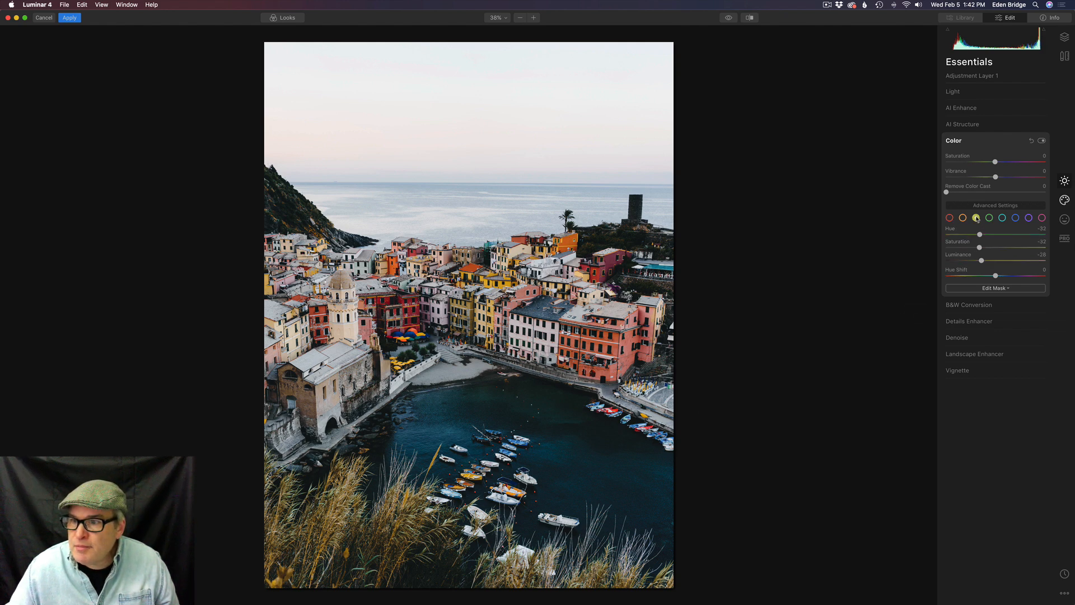
pyautogui.click(1015, 219)
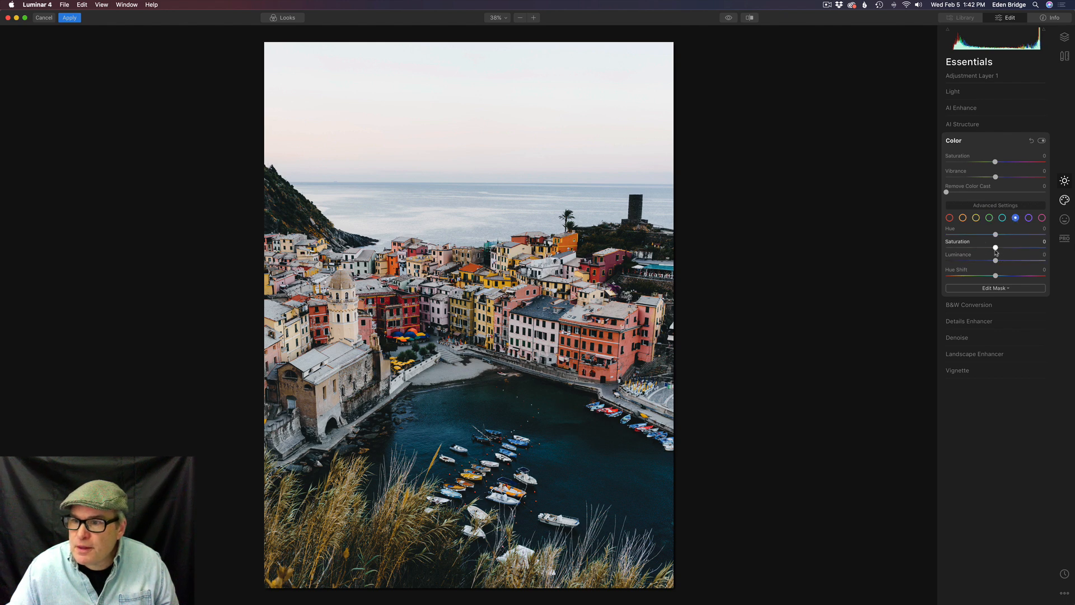
pyautogui.moveTo(996, 248)
pyautogui.mouseDown()
pyautogui.moveTo(1038, 248)
pyautogui.moveTo(944, 252)
pyautogui.moveTo(989, 256)
pyautogui.mouseUp()
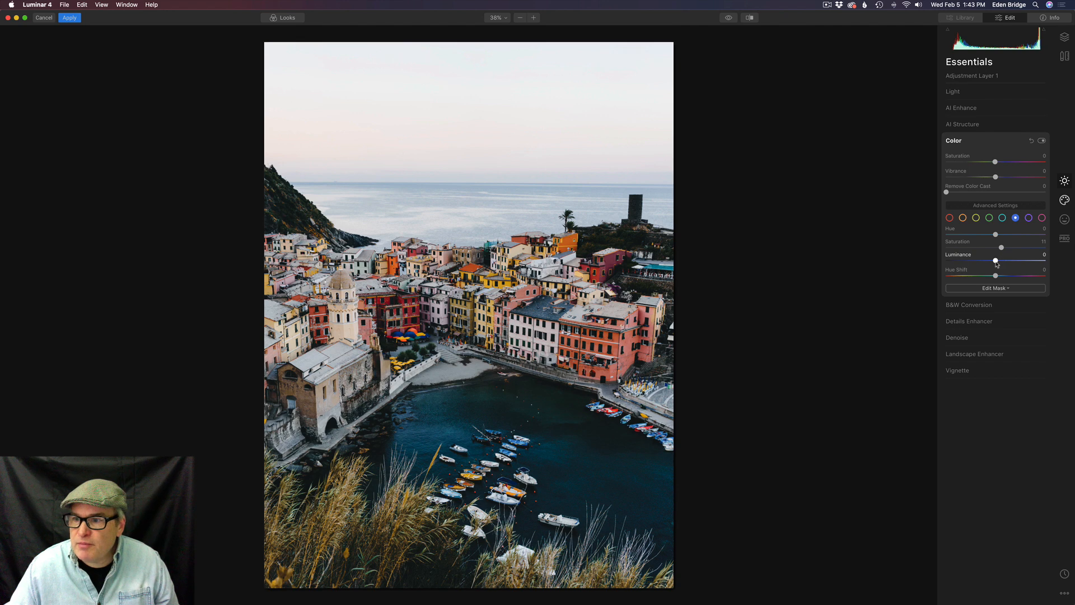
pyautogui.moveTo(996, 262)
pyautogui.mouseDown()
pyautogui.moveTo(1016, 262)
pyautogui.moveTo(979, 263)
pyautogui.moveTo(1012, 263)
pyautogui.mouseUp()
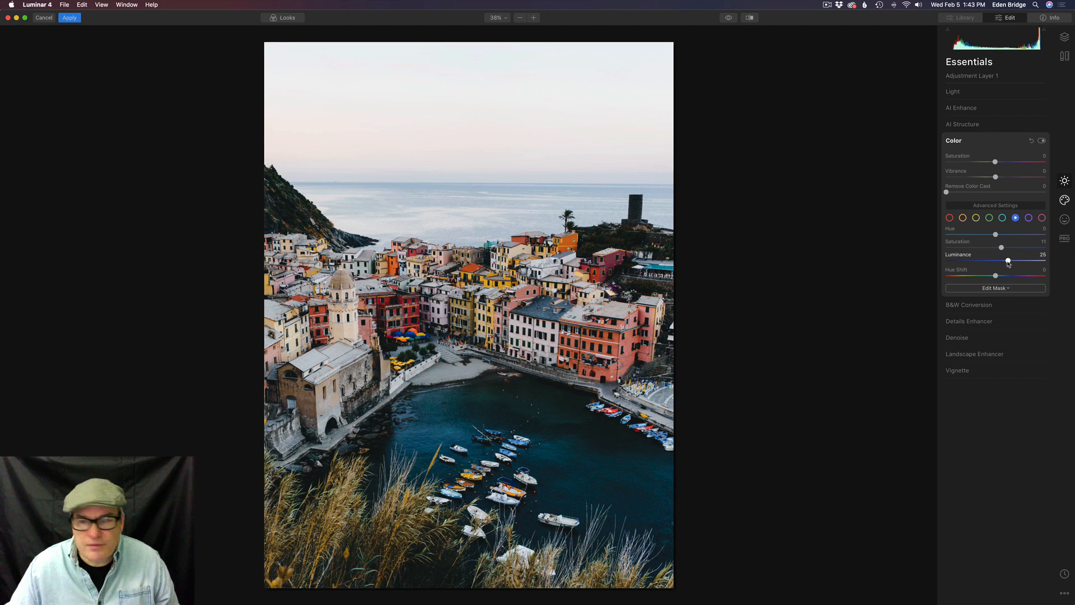
pyautogui.moveTo(997, 235)
pyautogui.mouseDown()
pyautogui.moveTo(1006, 236)
pyautogui.moveTo(980, 235)
pyautogui.moveTo(1013, 240)
pyautogui.moveTo(985, 241)
pyautogui.moveTo(998, 240)
pyautogui.mouseUp()
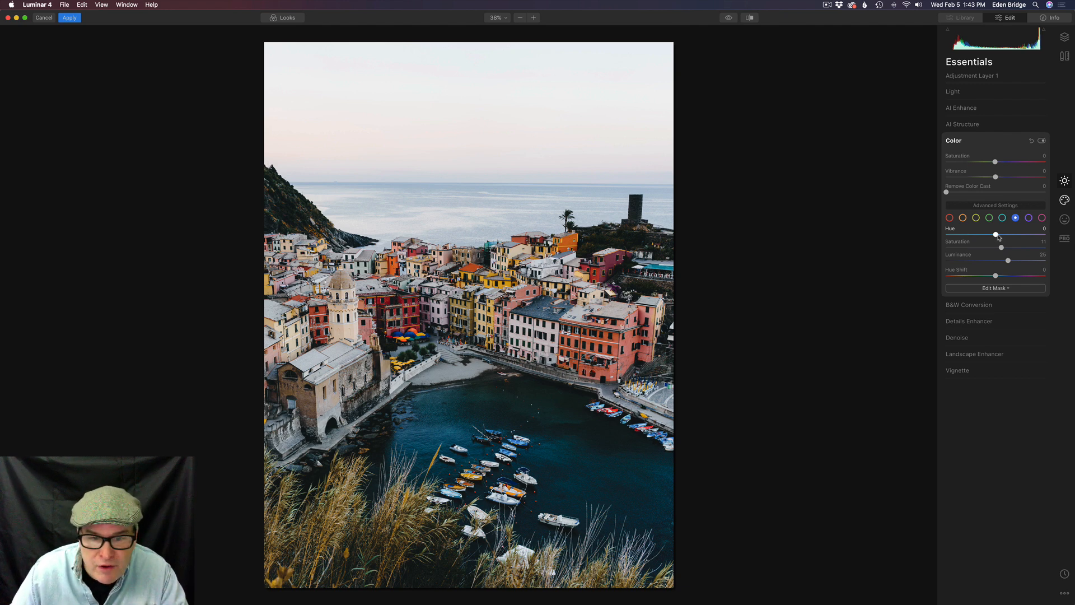
# - Switch the Color filter off and on several times to compare the photo with and without all the channel adjustments
pyautogui.click(1043, 141)
pyautogui.click(1043, 141)
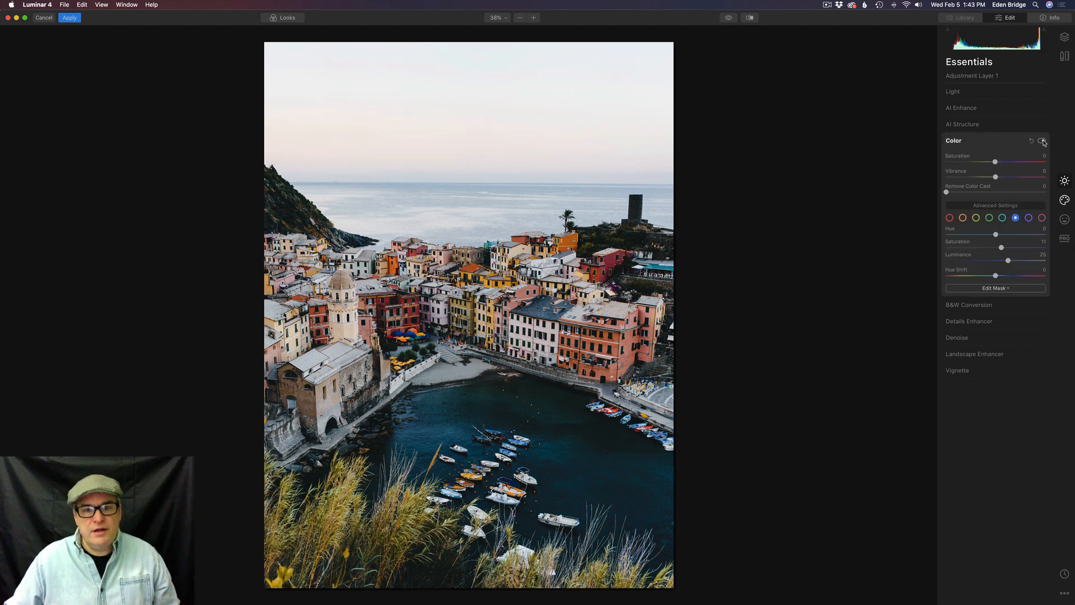
pyautogui.click(1042, 141)
pyautogui.click(1043, 141)
pyautogui.click(1043, 141)
pyautogui.click(1043, 142)
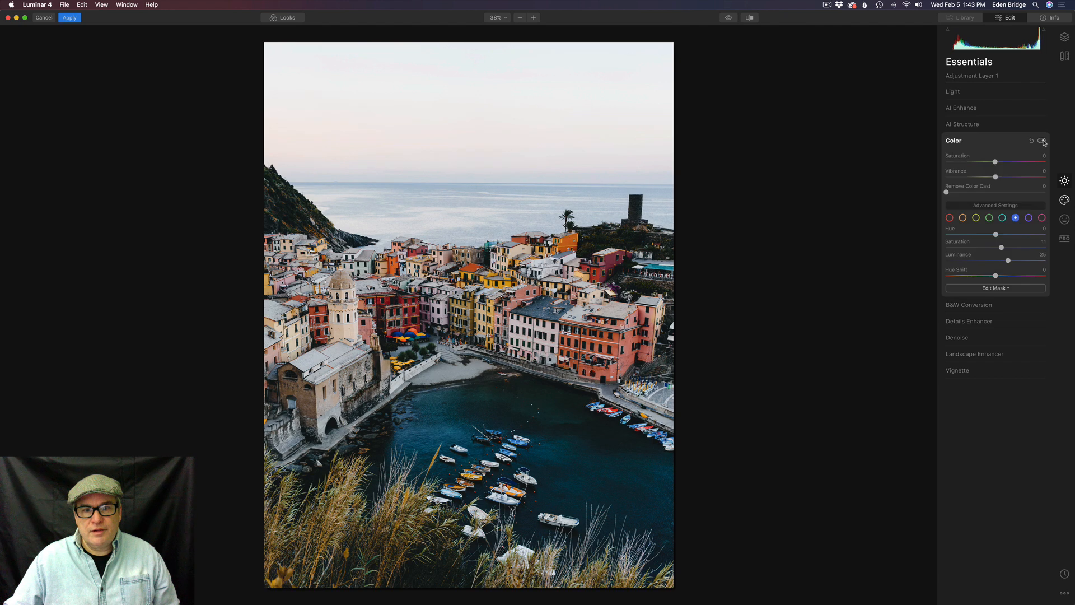
pyautogui.click(1043, 141)
pyautogui.click(1043, 141)
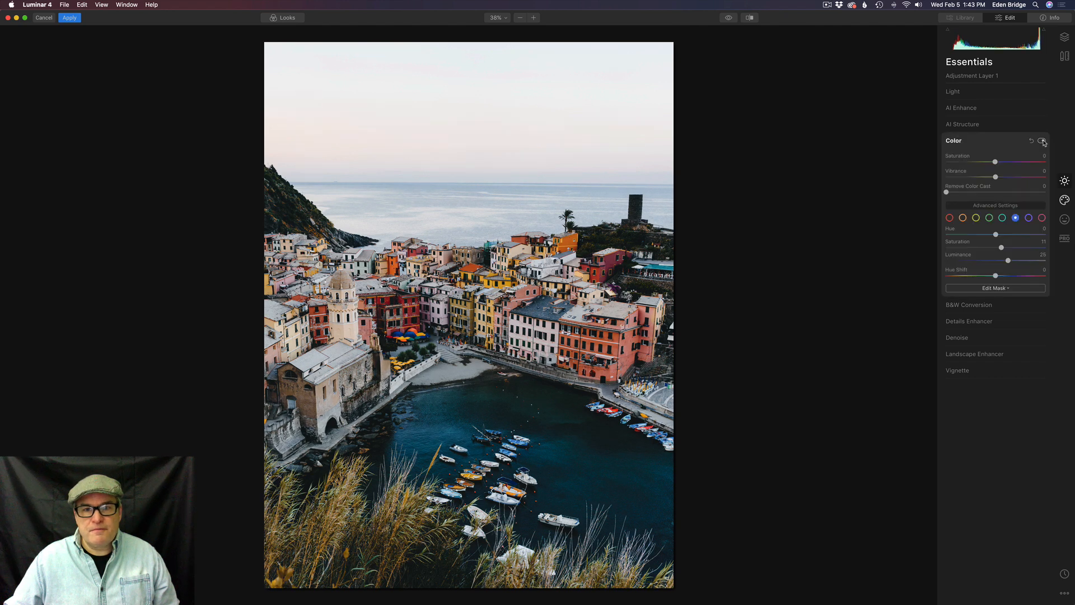
pyautogui.click(1043, 141)
pyautogui.click(1043, 141)
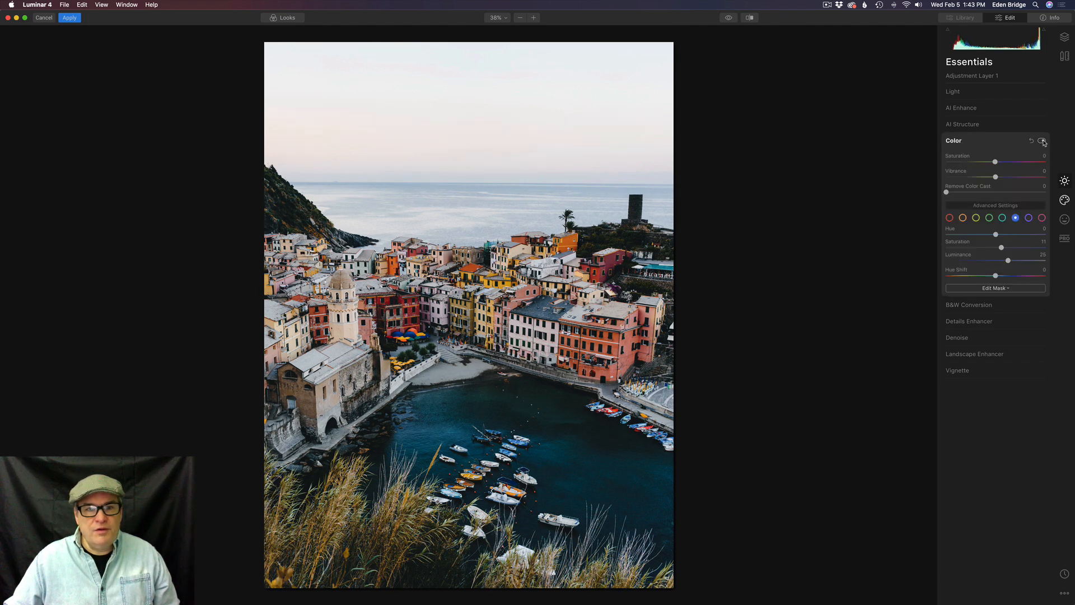
pyautogui.click(1043, 142)
pyautogui.click(1043, 142)
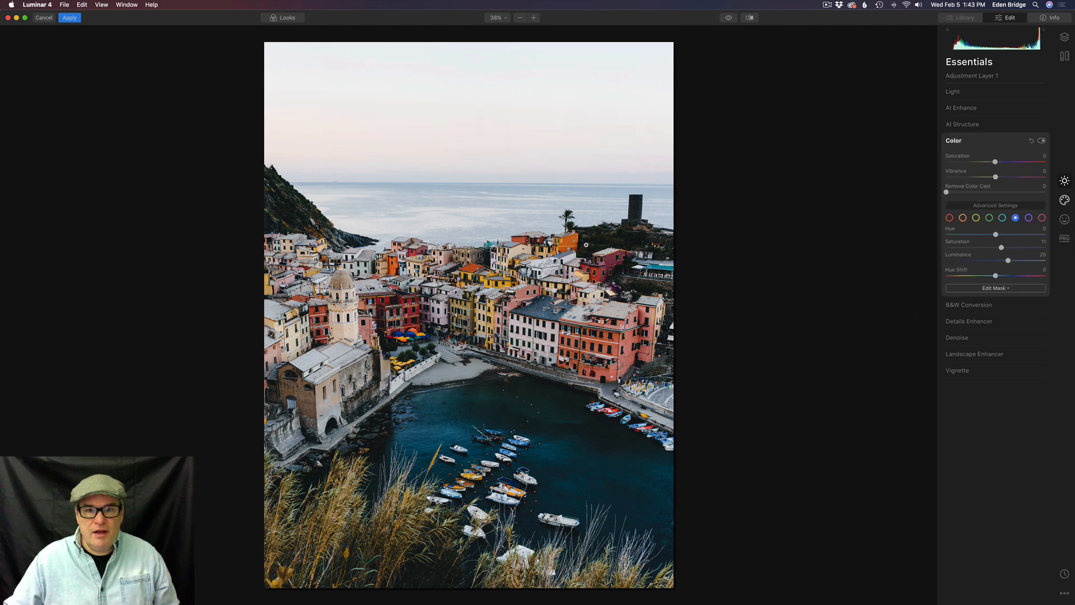
# - Erase the Color filter's effect beside the orange building near the palm with a size 40 mask brush, and compare the filter off and on
pyautogui.click(1006, 289)
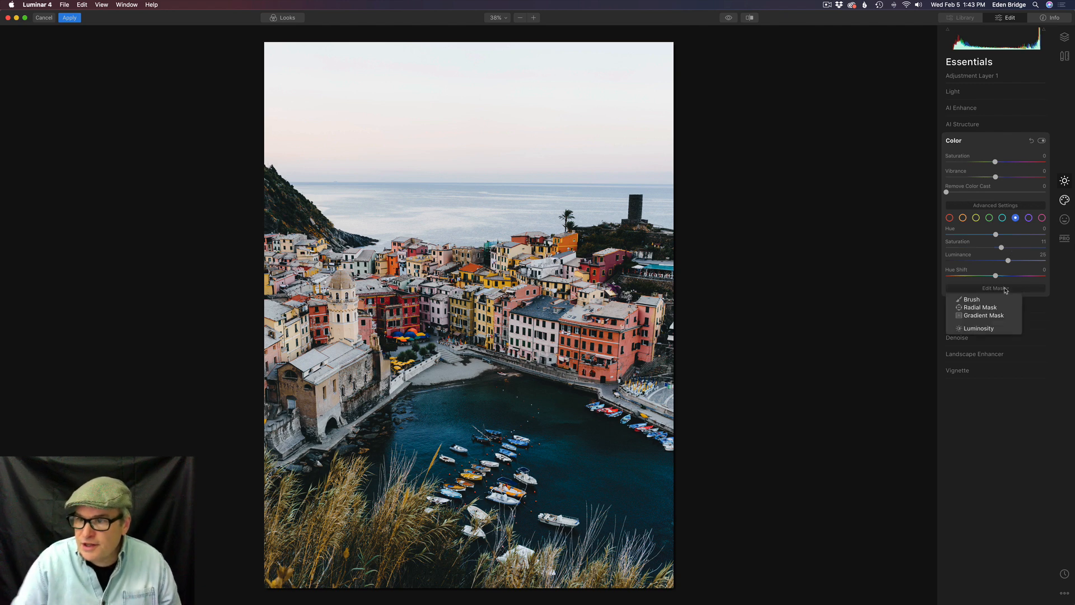
pyautogui.click(976, 301)
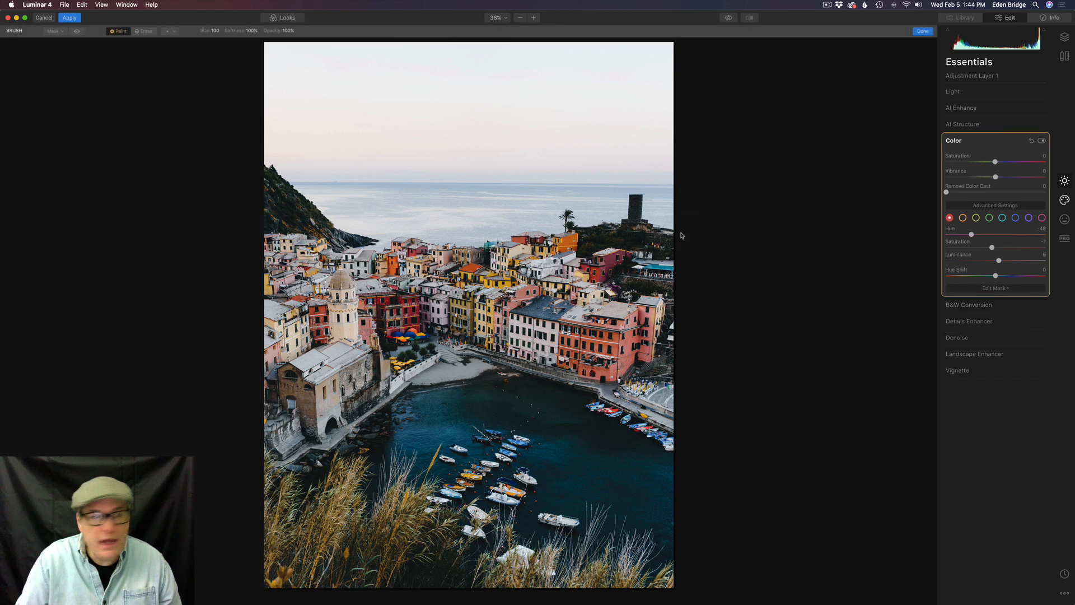
pyautogui.click(140, 32)
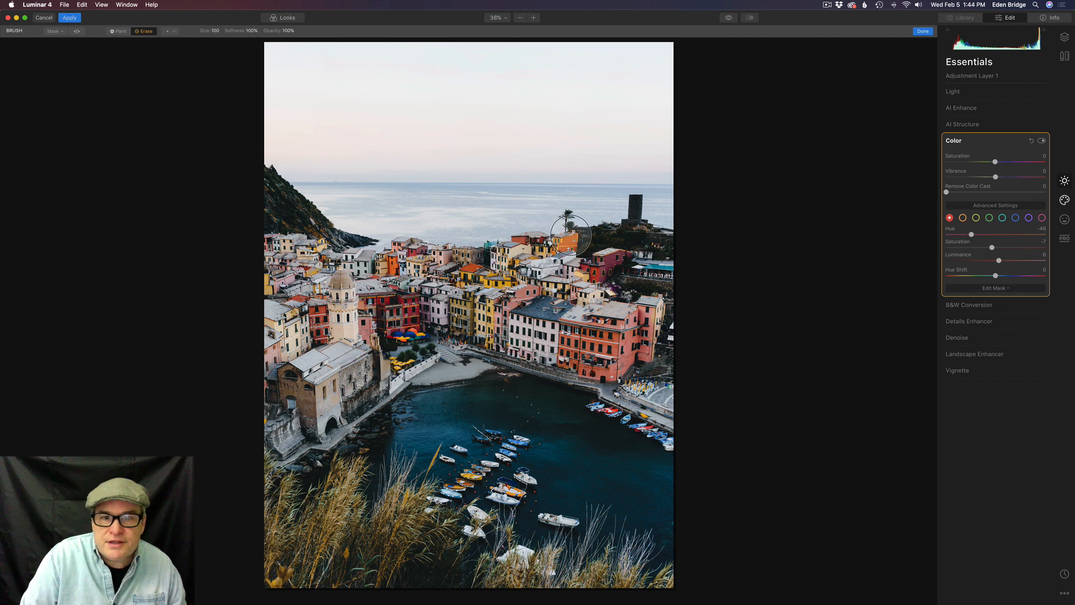
pyautogui.press('[')
pyautogui.press('[')
pyautogui.press('[')
pyautogui.press('[')
pyautogui.press('[')
pyautogui.press('[')
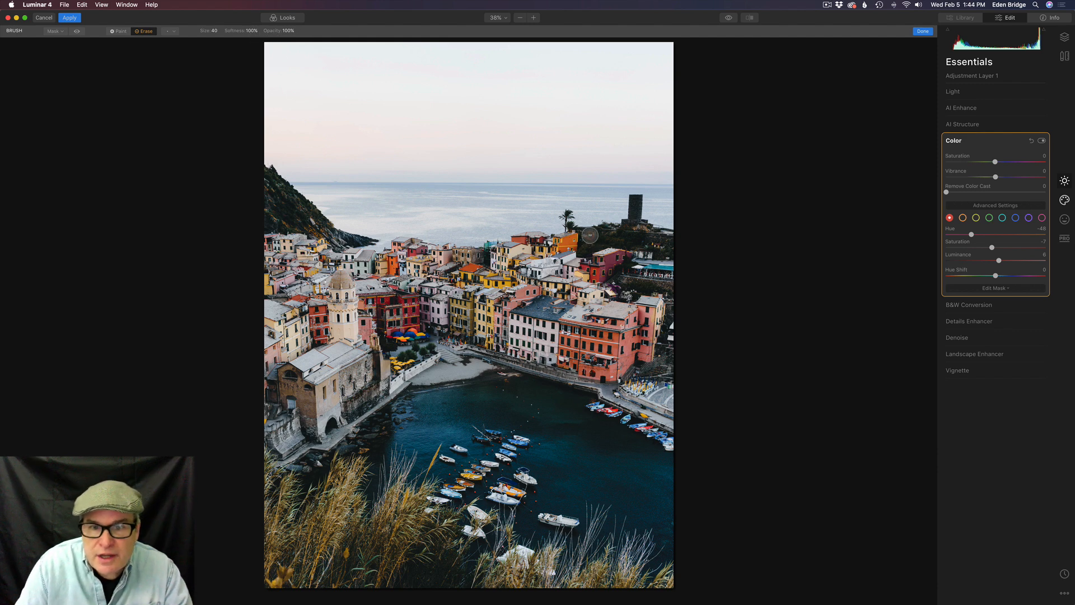
pyautogui.moveTo(587, 235); pyautogui.dragTo(588, 246)
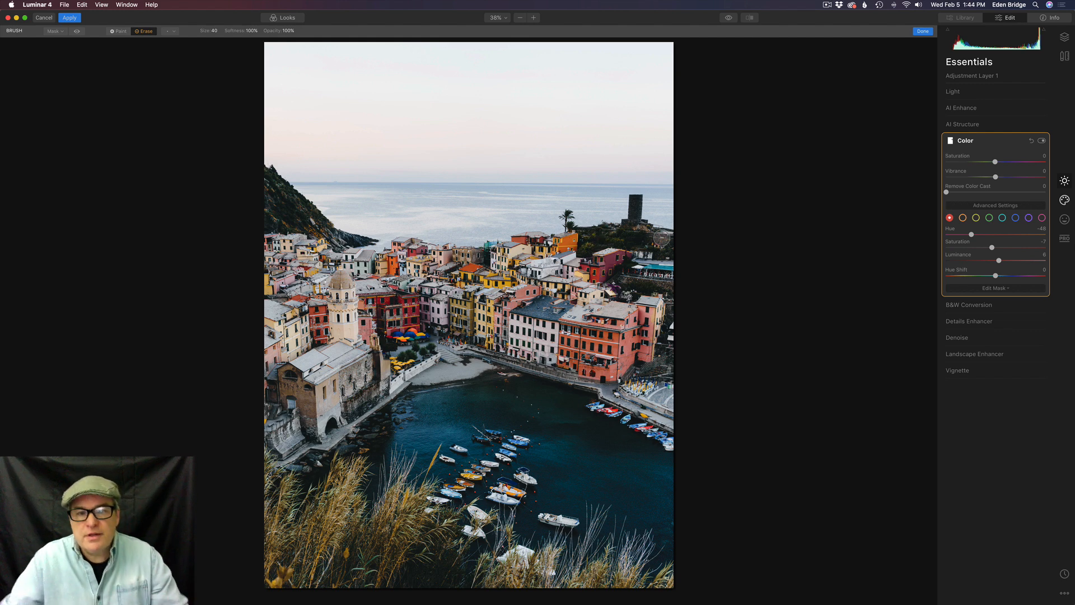
pyautogui.click(1043, 142)
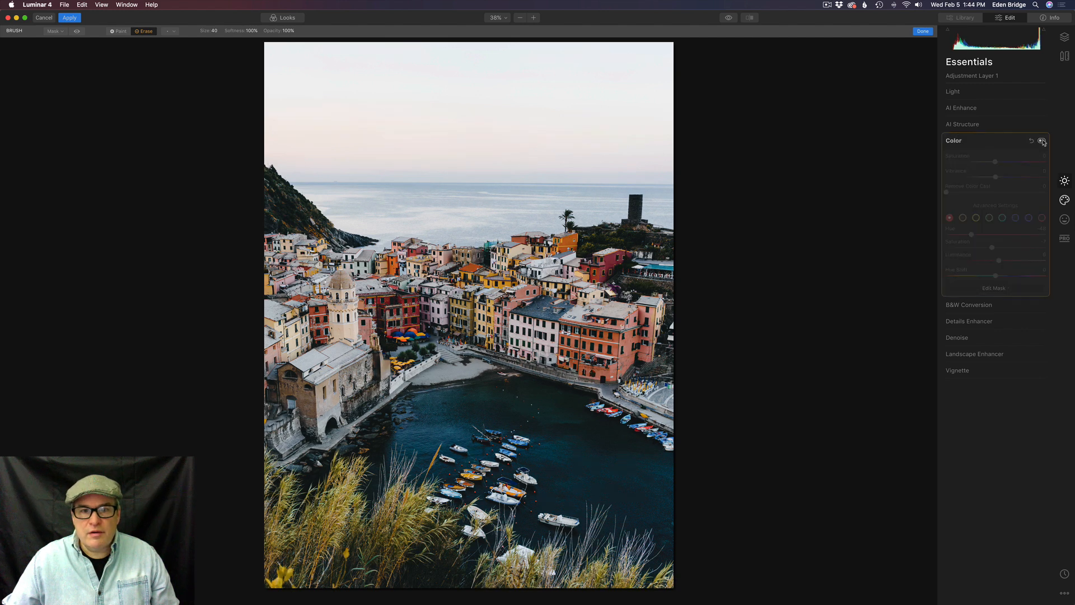
pyautogui.click(1043, 142)
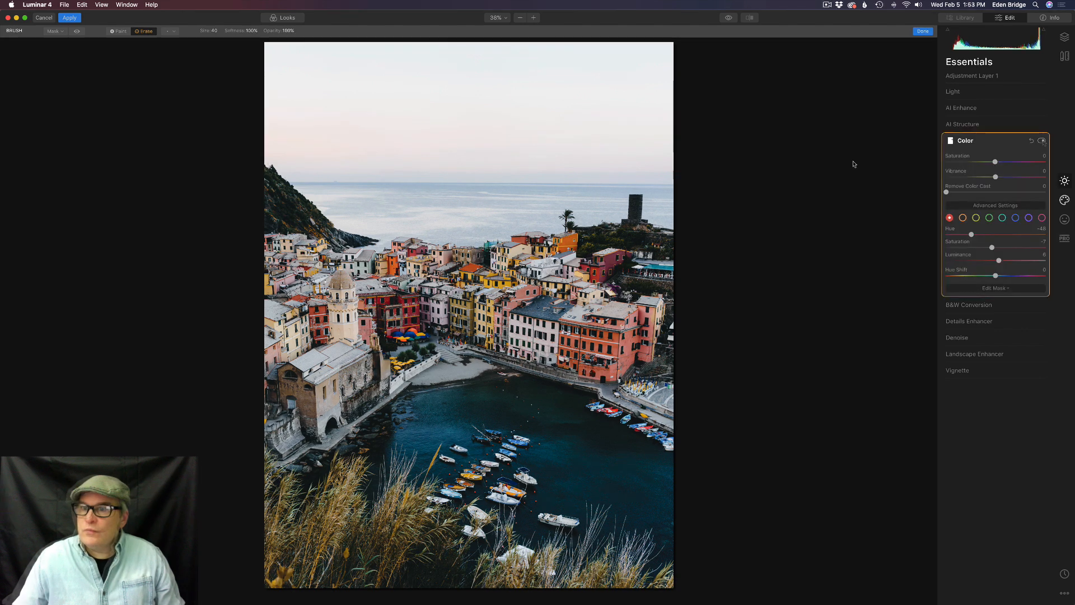
# - Finish editing the Color filter's mask and compare the graded photo with the original, both split side by side and in full
pyautogui.click(923, 31)
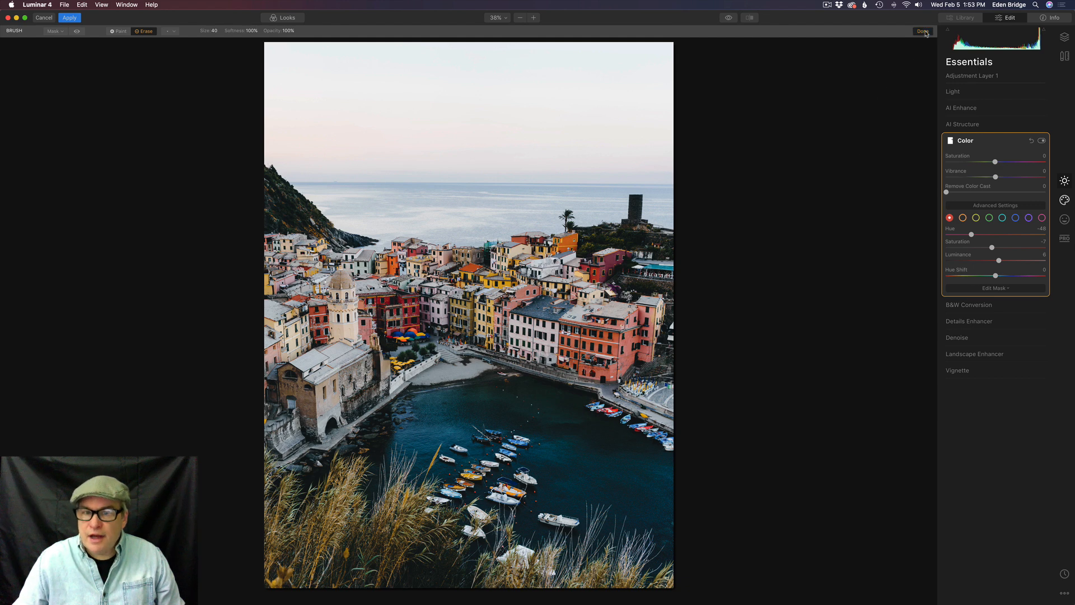
pyautogui.click(750, 18)
pyautogui.moveTo(482, 233); pyautogui.dragTo(493, 202)
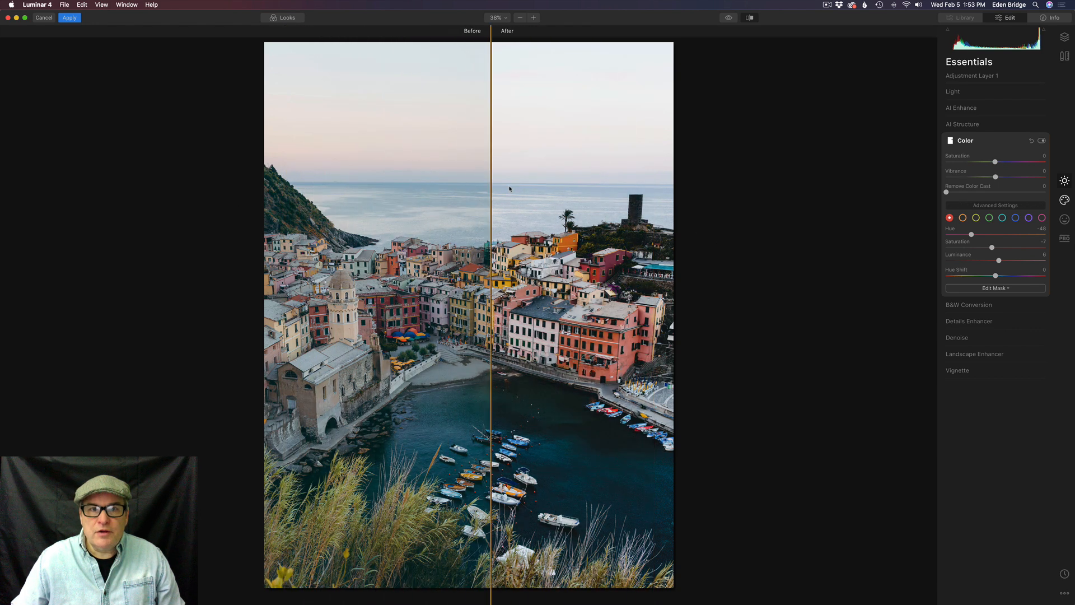
pyautogui.click(753, 18)
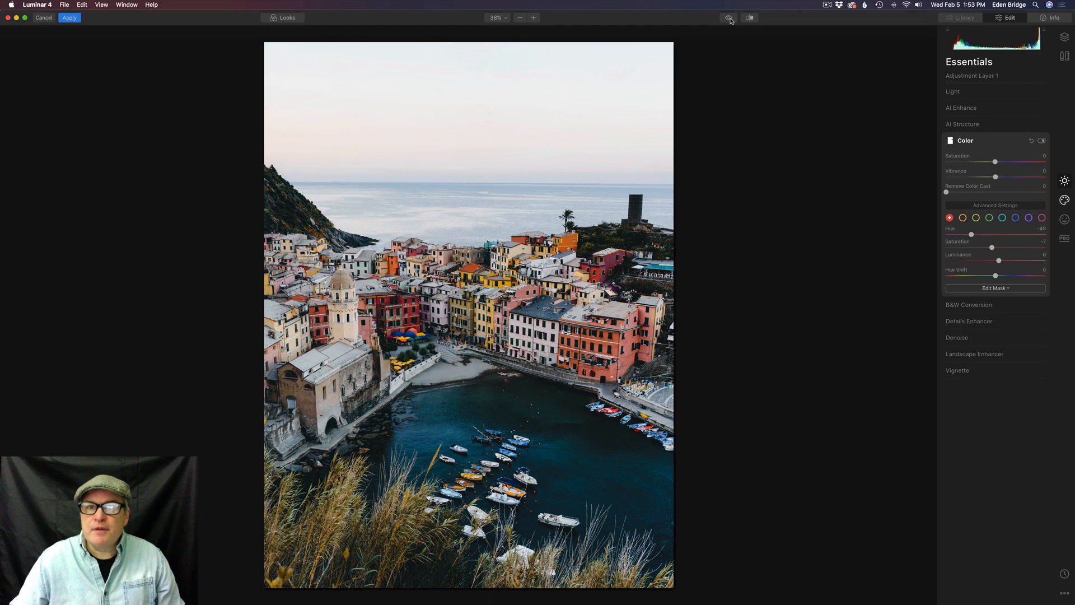
pyautogui.click(729, 18)
pyautogui.click(729, 18)
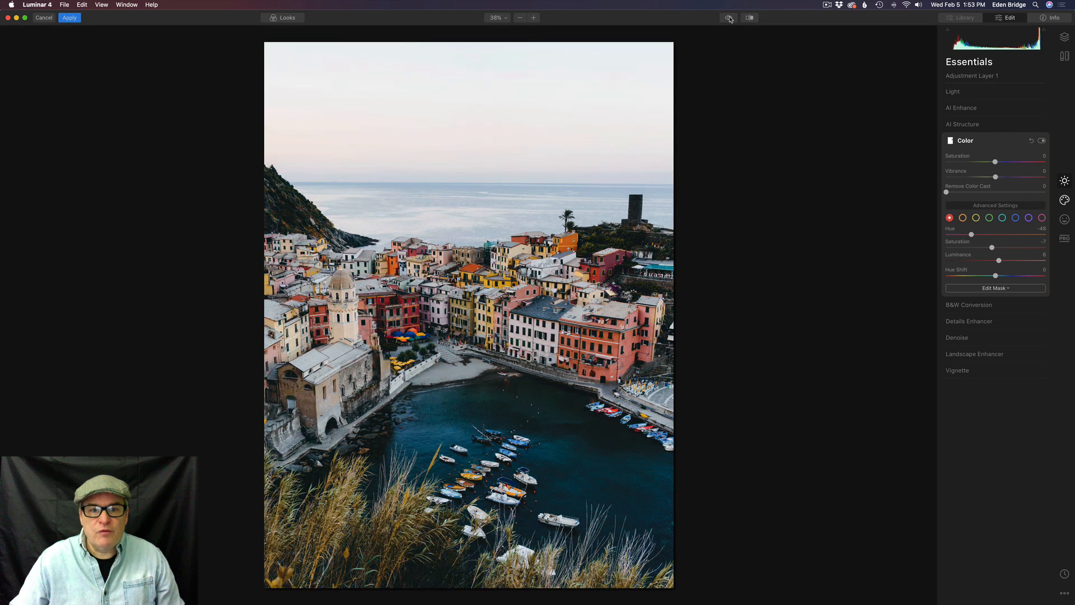
pyautogui.click(730, 19)
pyautogui.click(729, 18)
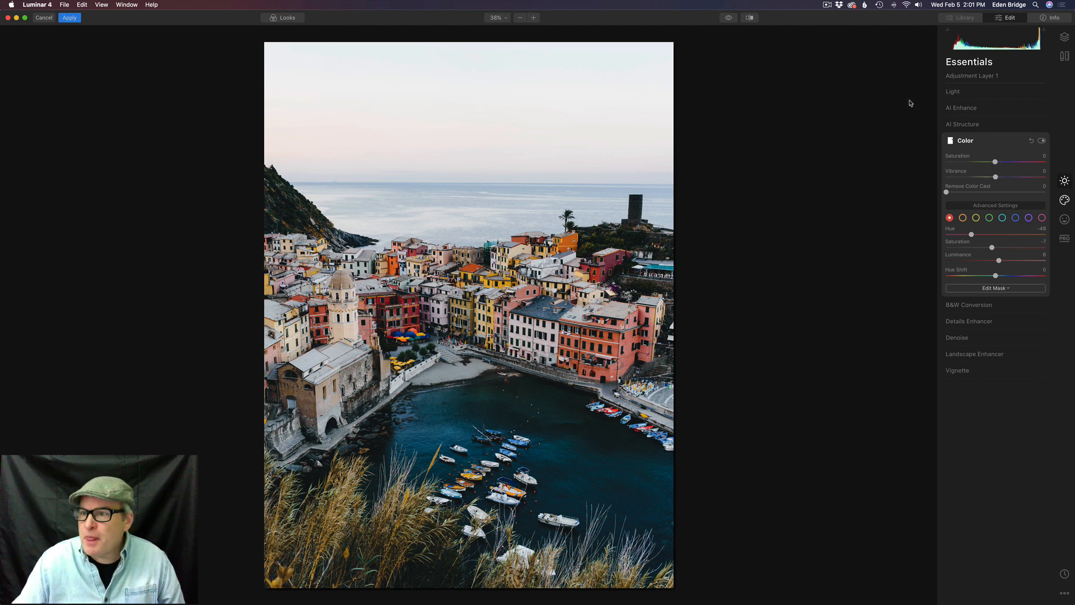
# - Add a second adjustment layer above Adjustment Layer 1
pyautogui.click(1066, 37)
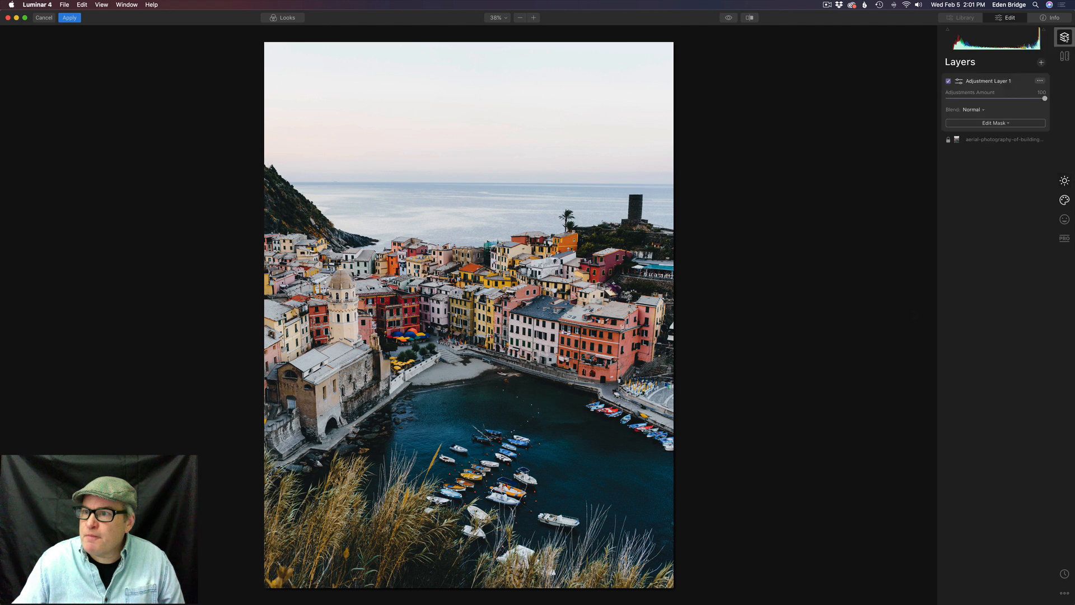
pyautogui.click(1041, 62)
pyautogui.click(1015, 73)
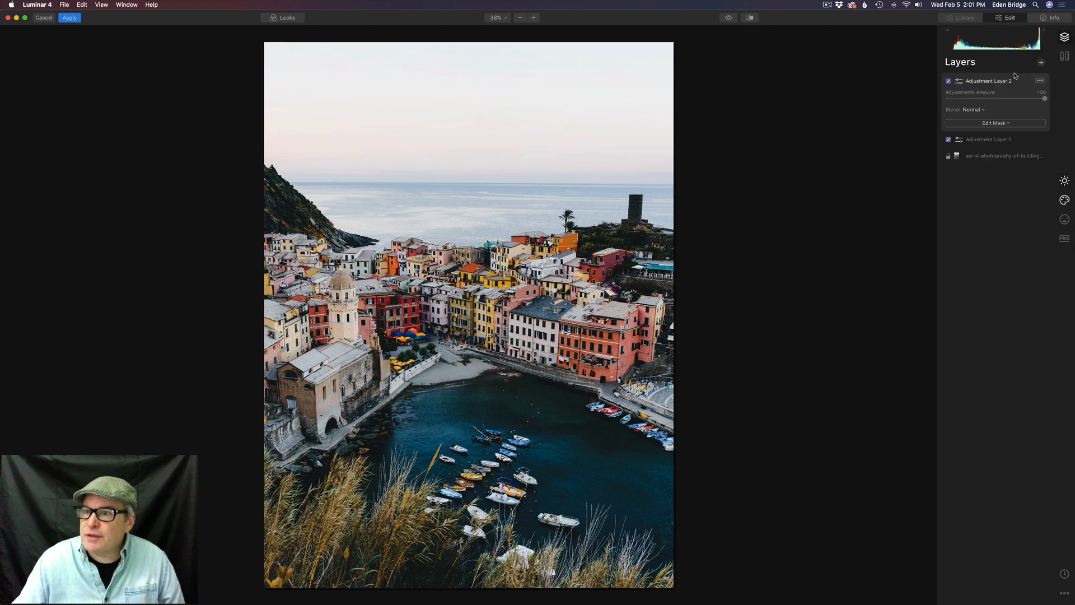
# - Darken the photo with the Light filter on the new layer, setting Highlights to -66 and Exposure to -0.84
pyautogui.click(1065, 181)
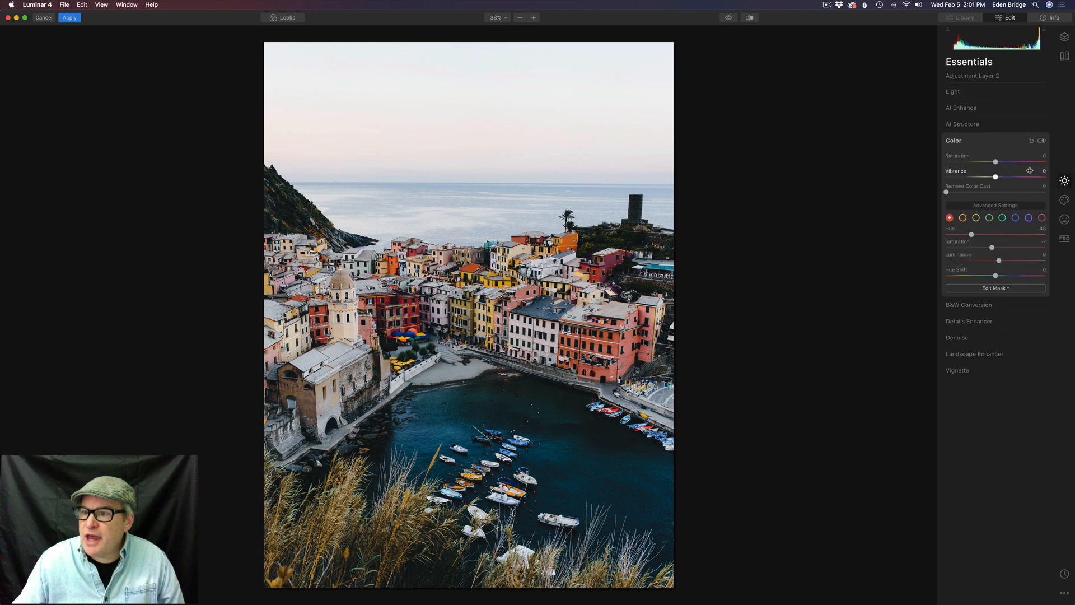
pyautogui.click(973, 93)
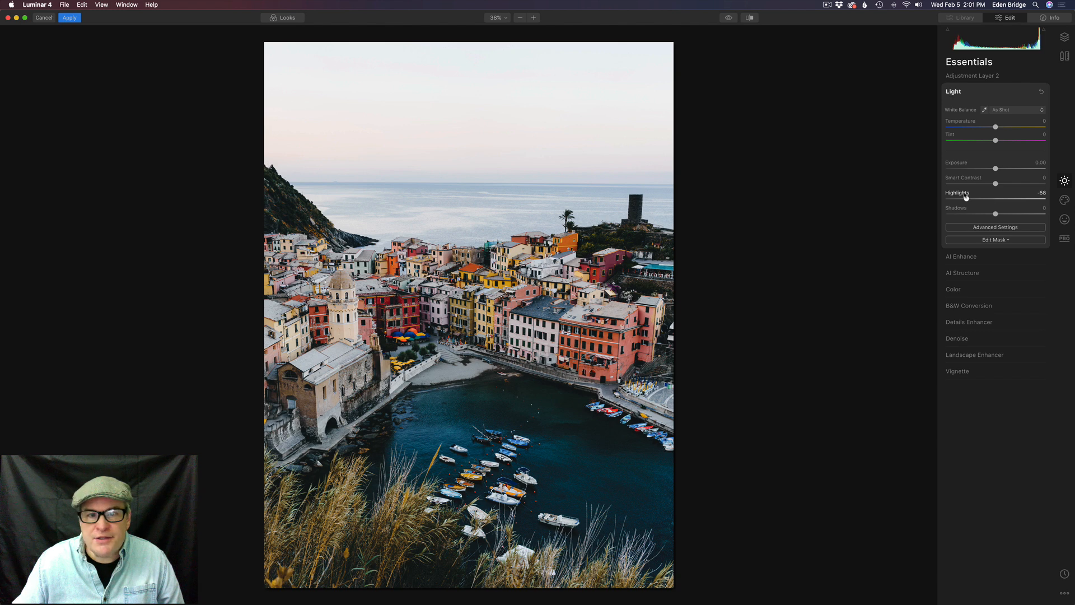
pyautogui.moveTo(996, 199); pyautogui.dragTo(967, 199)
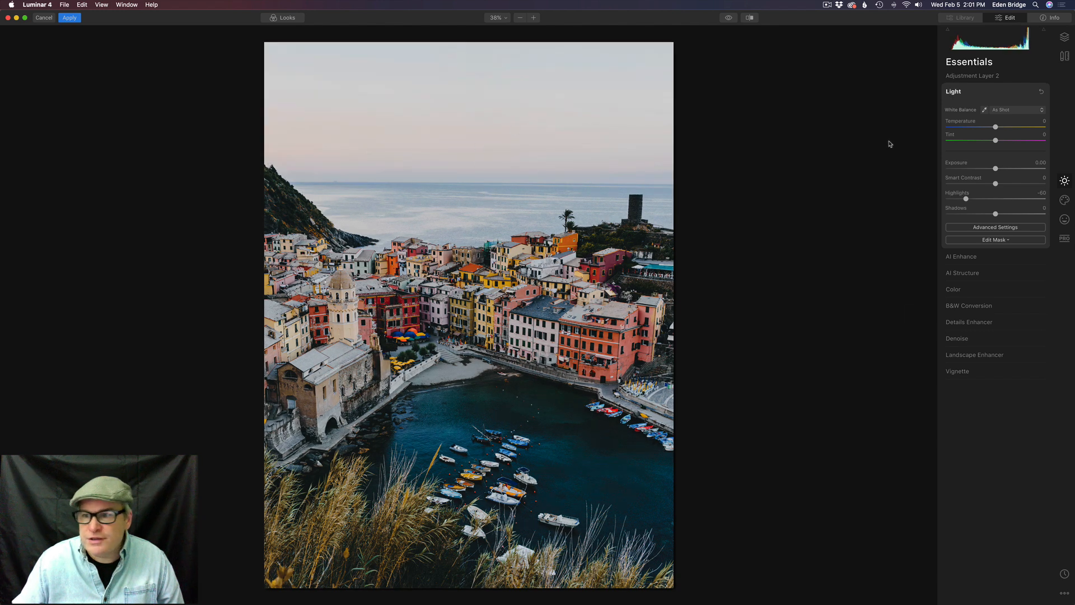
pyautogui.moveTo(966, 198); pyautogui.dragTo(987, 169)
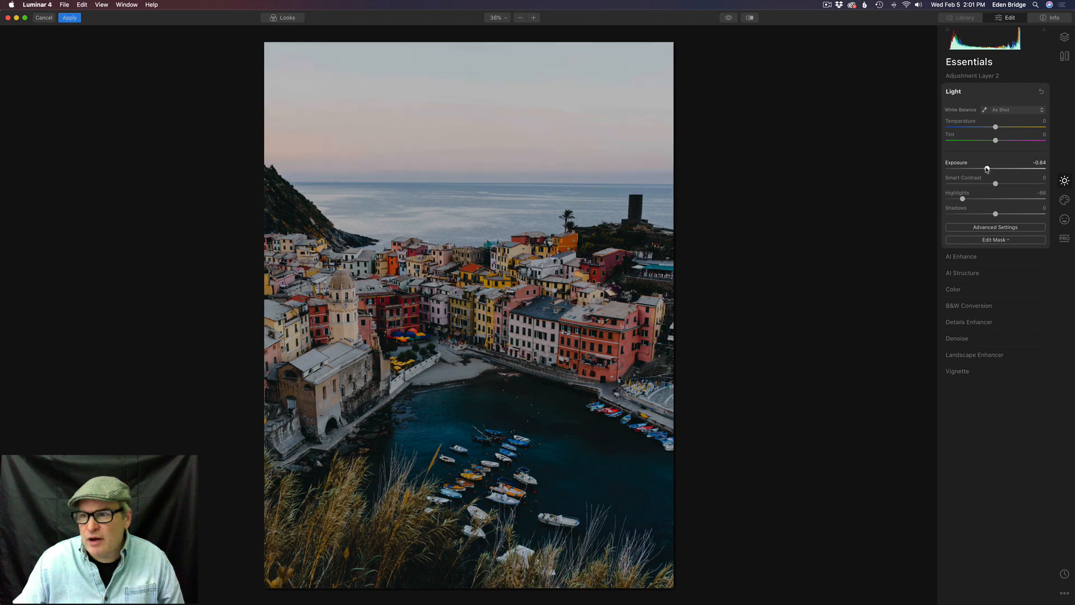
# - Limit the Light filter to the sky and sea by painting a brush mask over them with a size 148 brush
pyautogui.click(1001, 240)
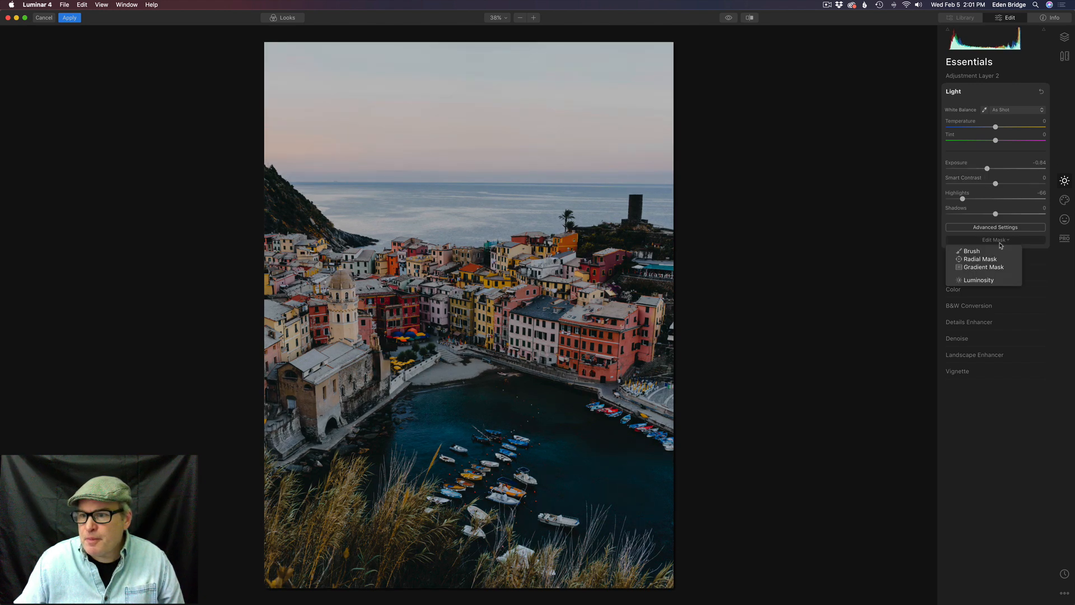
pyautogui.click(987, 251)
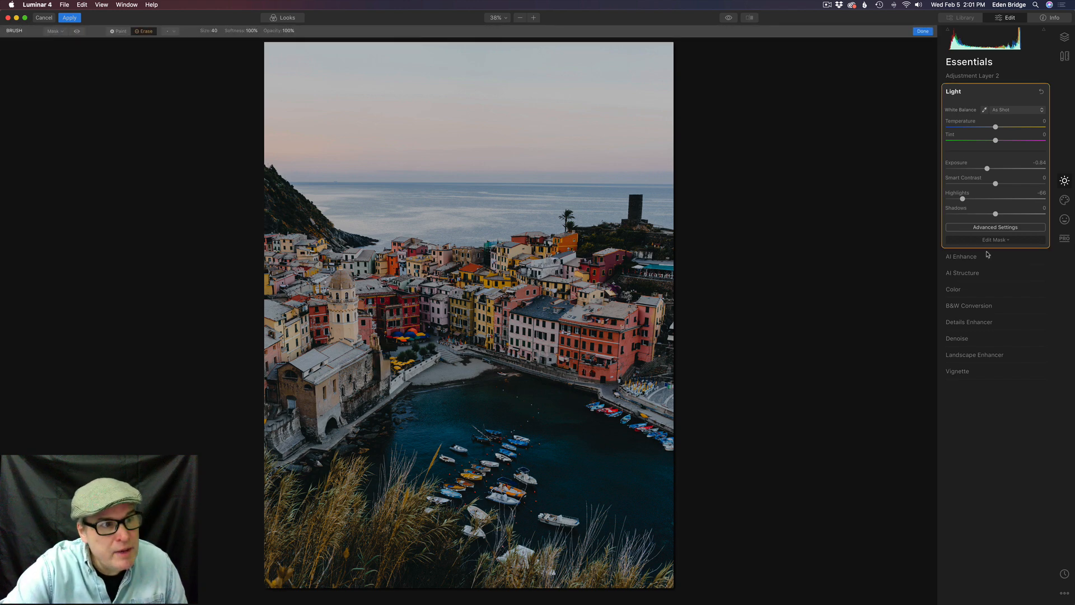
pyautogui.click(119, 32)
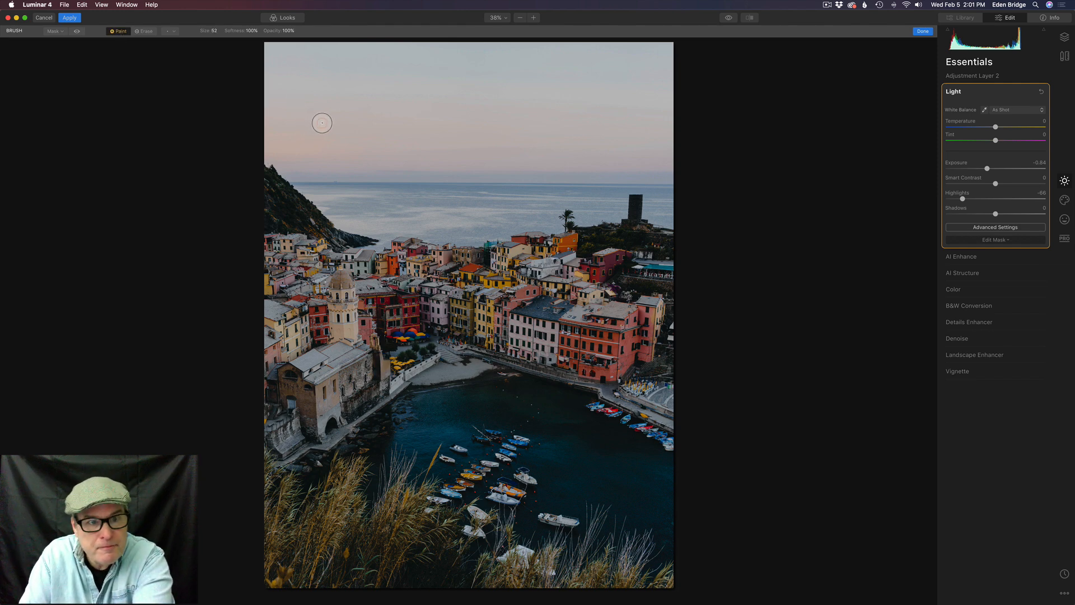
pyautogui.press(']')
pyautogui.press(']')
pyautogui.press(']')
pyautogui.press(']')
pyautogui.press(']')
pyautogui.press(']')
pyautogui.press(']')
pyautogui.press(']')
pyautogui.press(']')
pyautogui.press(']')
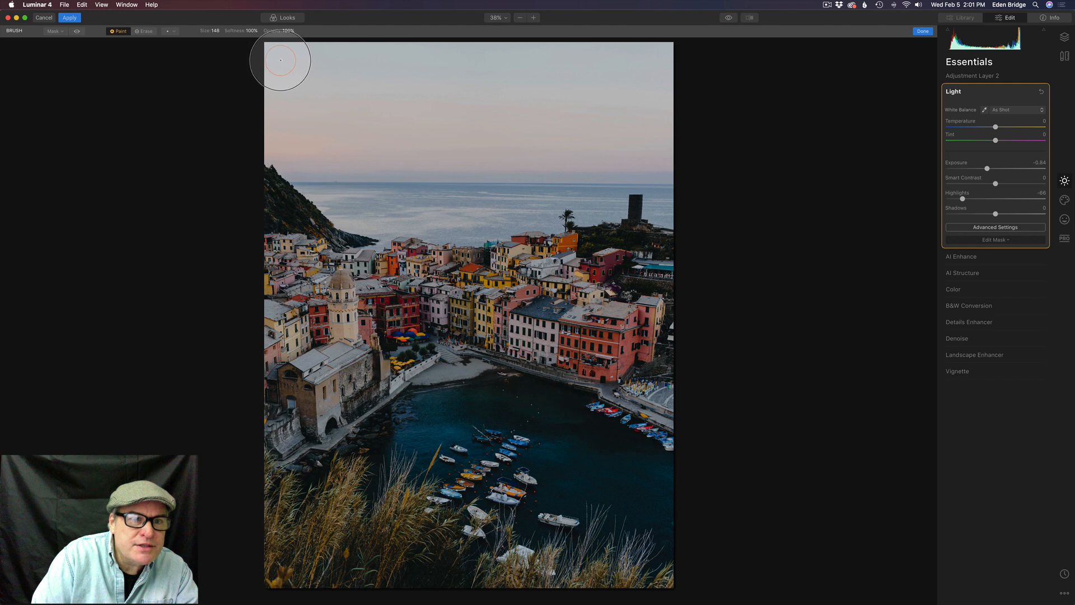
pyautogui.moveTo(269, 50)
pyautogui.mouseDown()
pyautogui.moveTo(277, 127)
pyautogui.moveTo(293, 157)
pyautogui.moveTo(360, 204)
pyautogui.moveTo(436, 218)
pyautogui.moveTo(586, 204)
pyautogui.moveTo(625, 179)
pyautogui.moveTo(665, 203)
pyautogui.moveTo(673, 163)
pyautogui.moveTo(315, 157)
pyautogui.moveTo(324, 139)
pyautogui.moveTo(689, 141)
pyautogui.moveTo(288, 92)
pyautogui.moveTo(699, 89)
pyautogui.moveTo(528, 51)
pyautogui.moveTo(253, 52)
pyautogui.moveTo(592, 56)
pyautogui.moveTo(482, 101)
pyautogui.mouseUp()
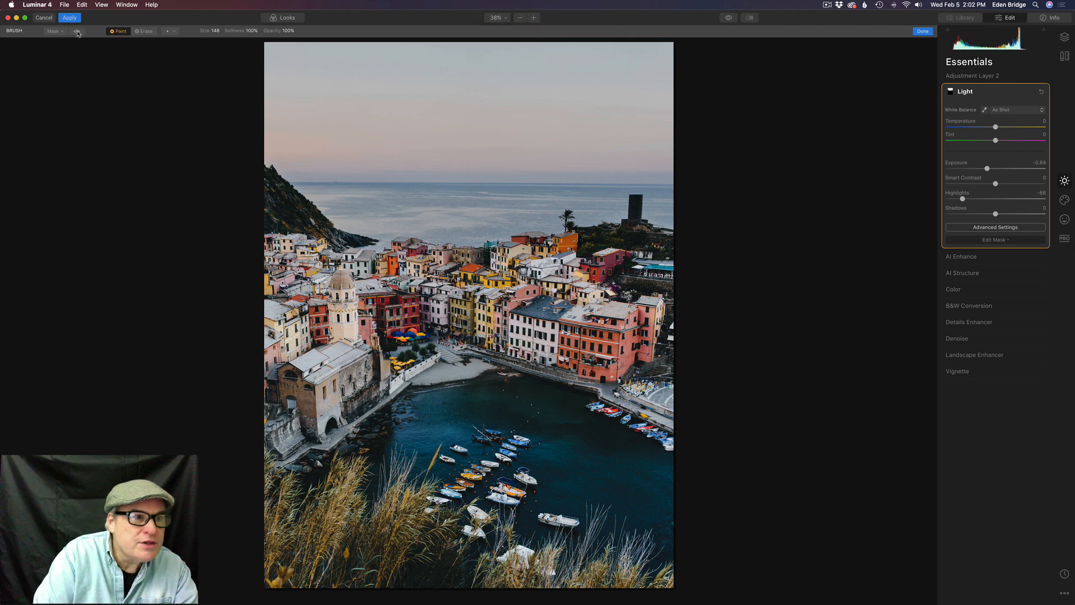
# - Check the coverage of the painted sky mask with the red overlay, hide the overlay and finish mask editing
pyautogui.click(77, 32)
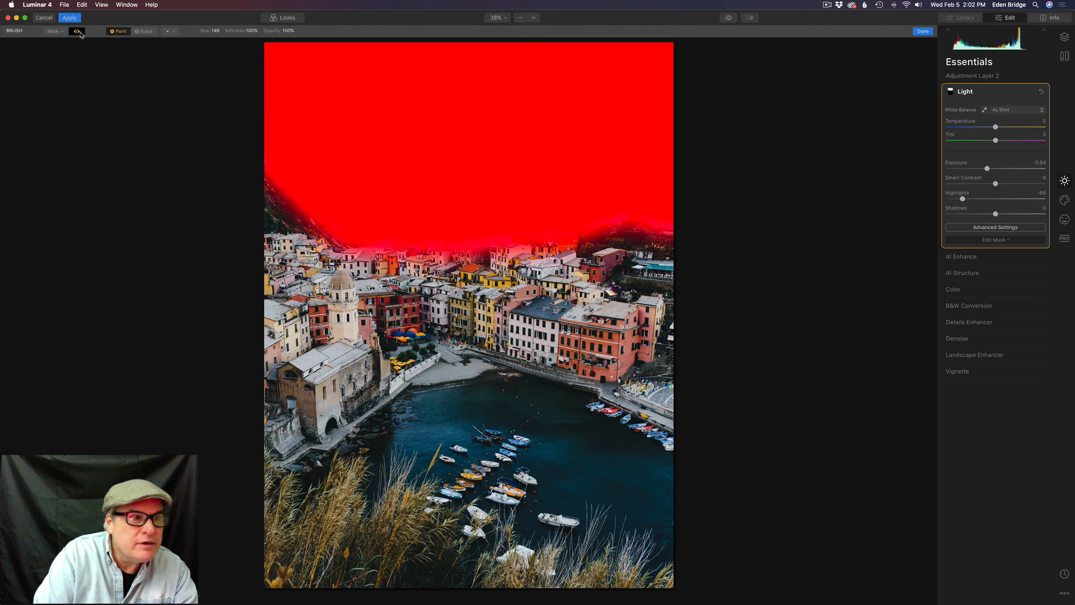
pyautogui.click(77, 32)
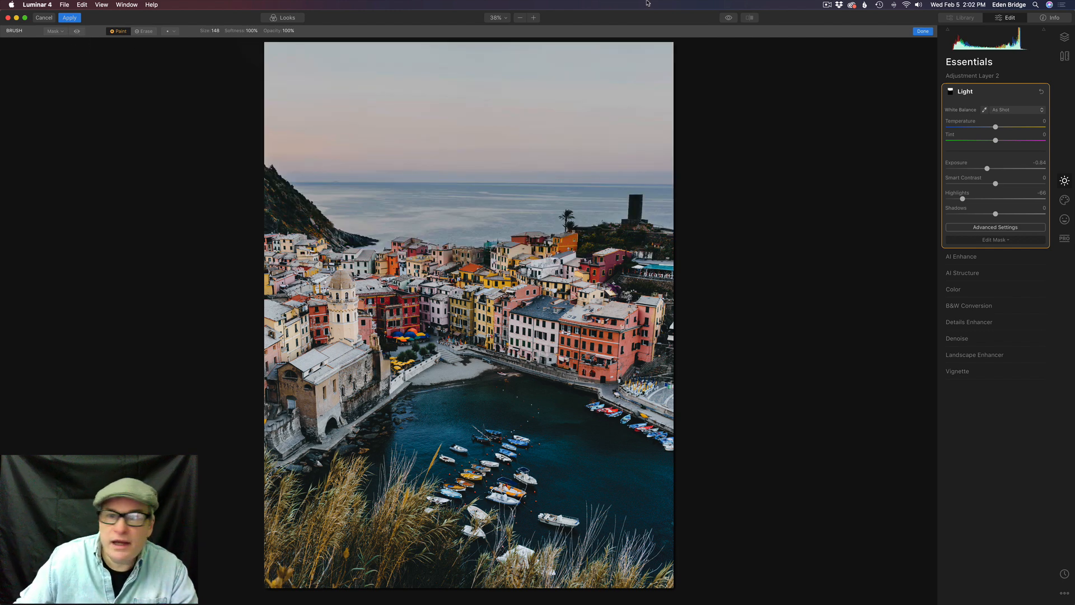
pyautogui.click(923, 31)
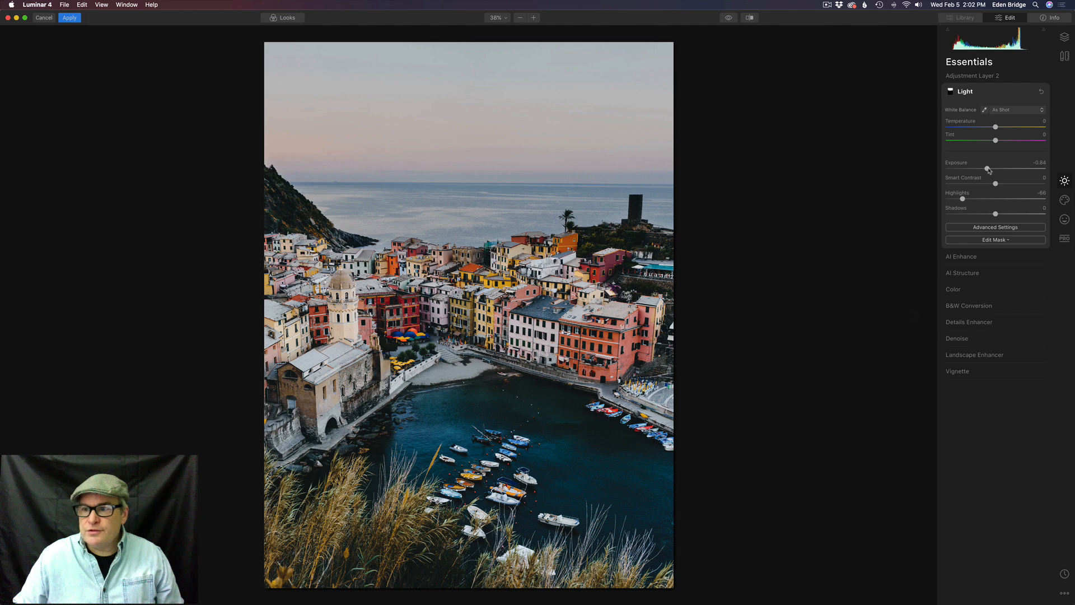
# - Set the masked Light filter's Exposure to -0.36 and Highlights to -61, and compare the photo with the original
pyautogui.moveTo(989, 170); pyautogui.dragTo(965, 199)
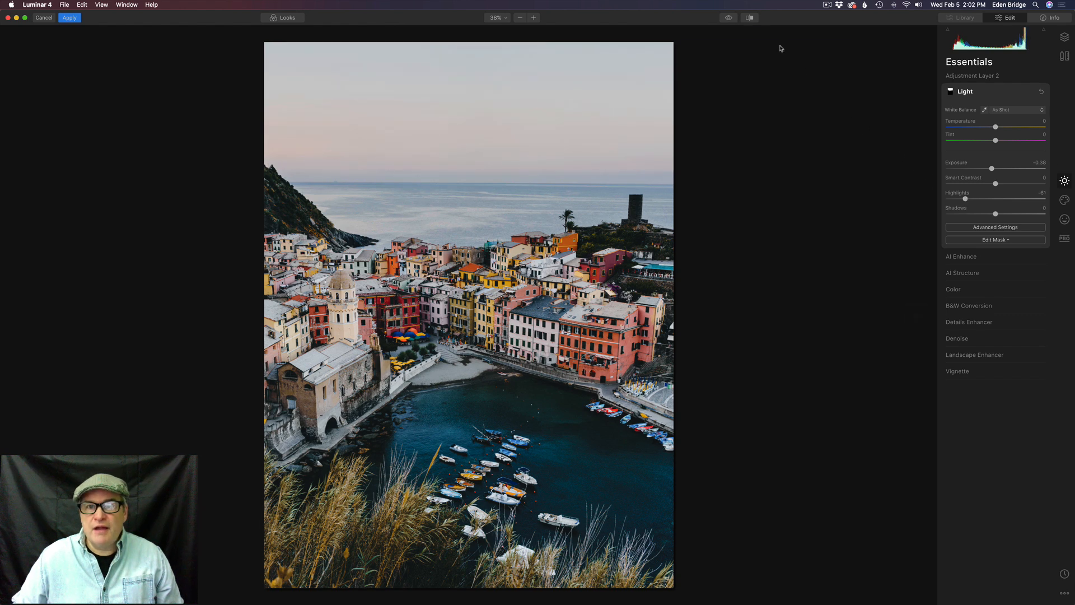
pyautogui.click(729, 18)
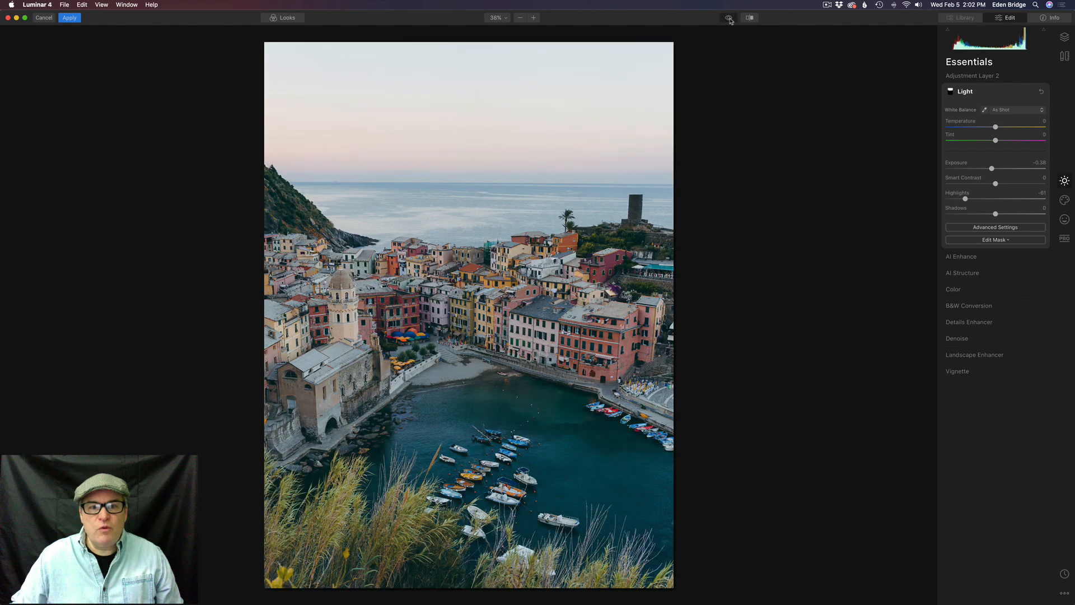
pyautogui.click(730, 18)
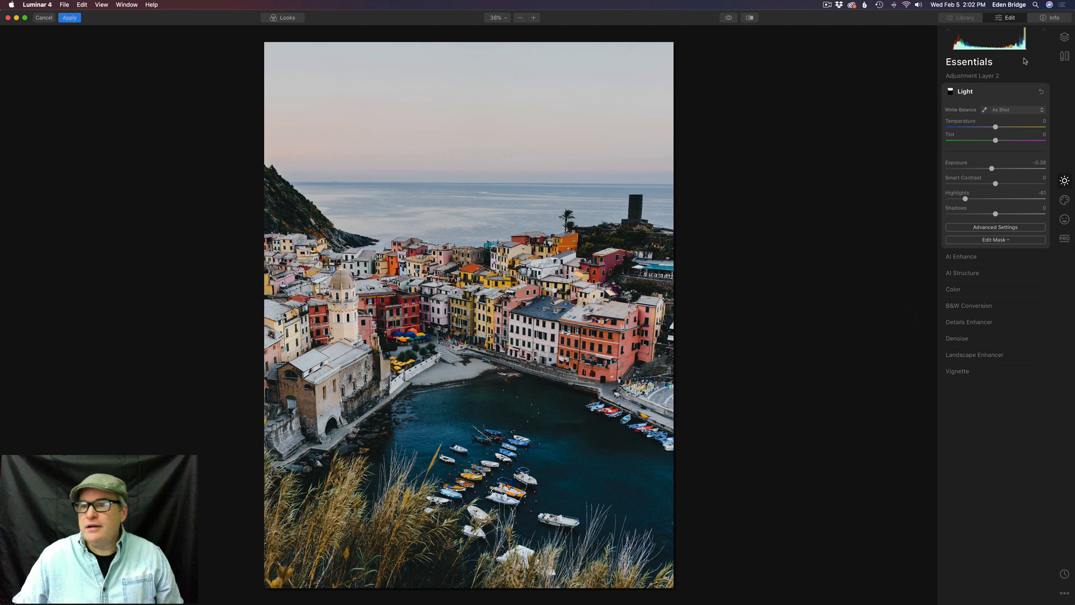
# - Switch Adjustment Layer 2 off and on twice to compare the sky with and without its darkening
pyautogui.click(1065, 37)
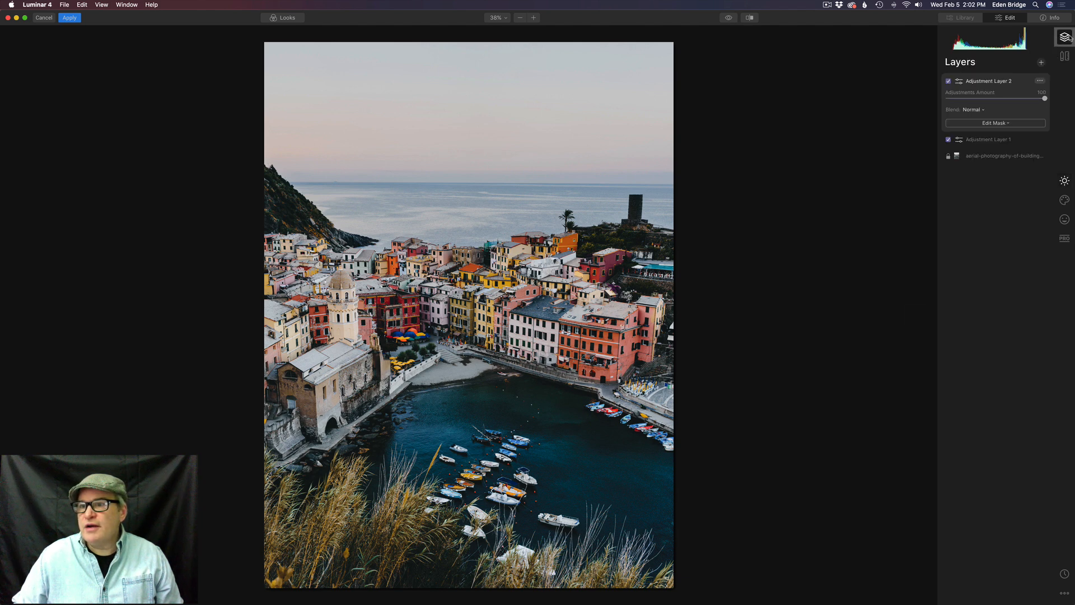
pyautogui.click(949, 81)
pyautogui.click(949, 82)
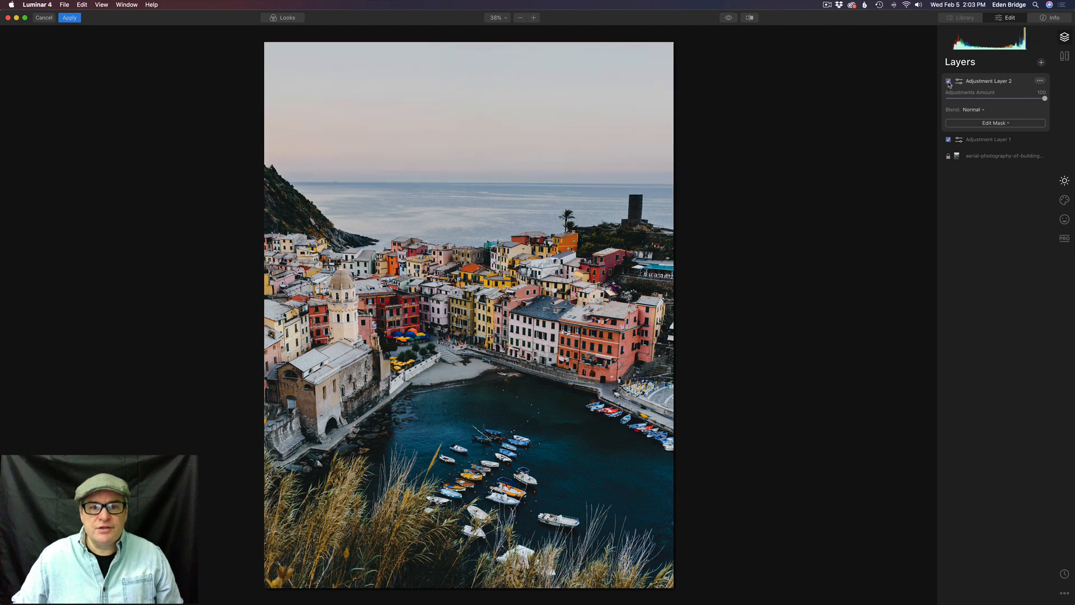
pyautogui.click(949, 82)
pyautogui.click(949, 82)
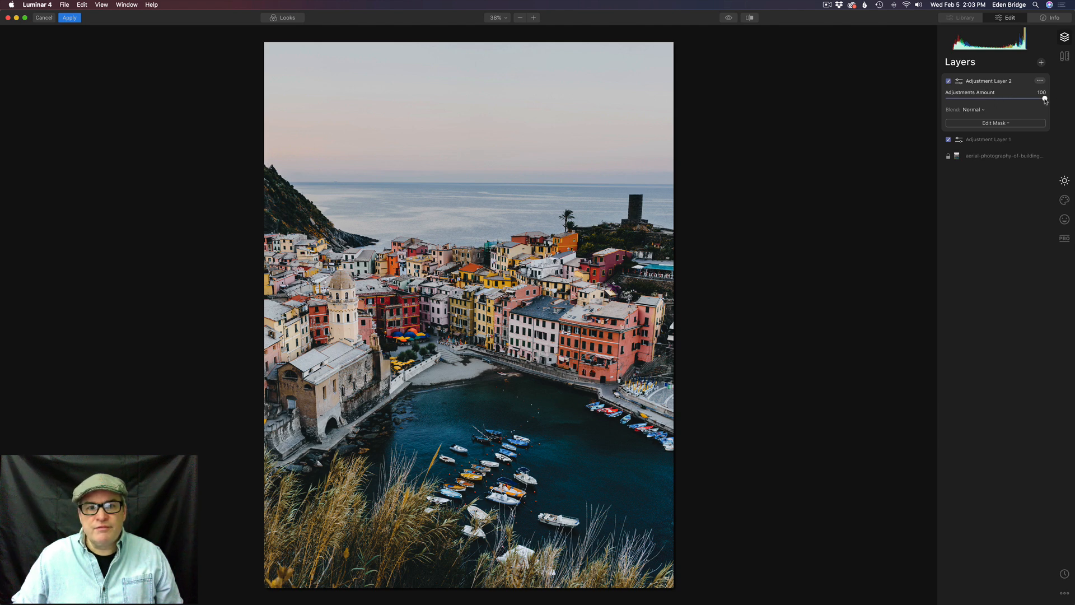
# - Reduce Adjustment Layer 2's Adjustments Amount to 89 and compare the photo with the layer off and on
pyautogui.moveTo(1045, 101)
pyautogui.mouseDown()
pyautogui.moveTo(1012, 100)
pyautogui.moveTo(1035, 99)
pyautogui.mouseUp()
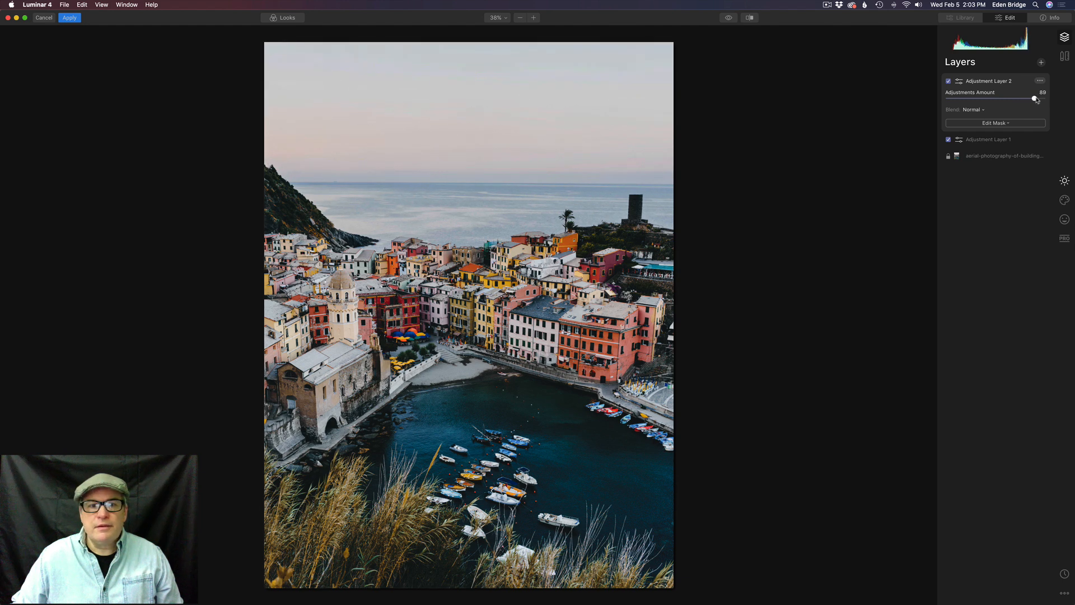
pyautogui.click(949, 81)
pyautogui.click(948, 81)
pyautogui.click(949, 81)
pyautogui.click(949, 81)
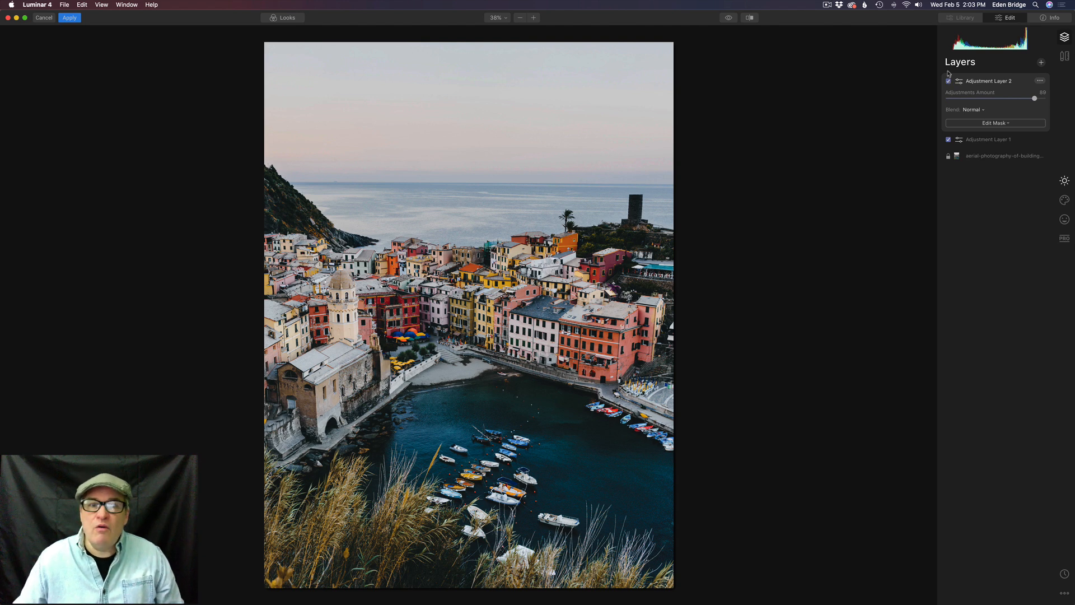
# - Compare the finished color grade with the original photo and apply all the edits
pyautogui.click(728, 18)
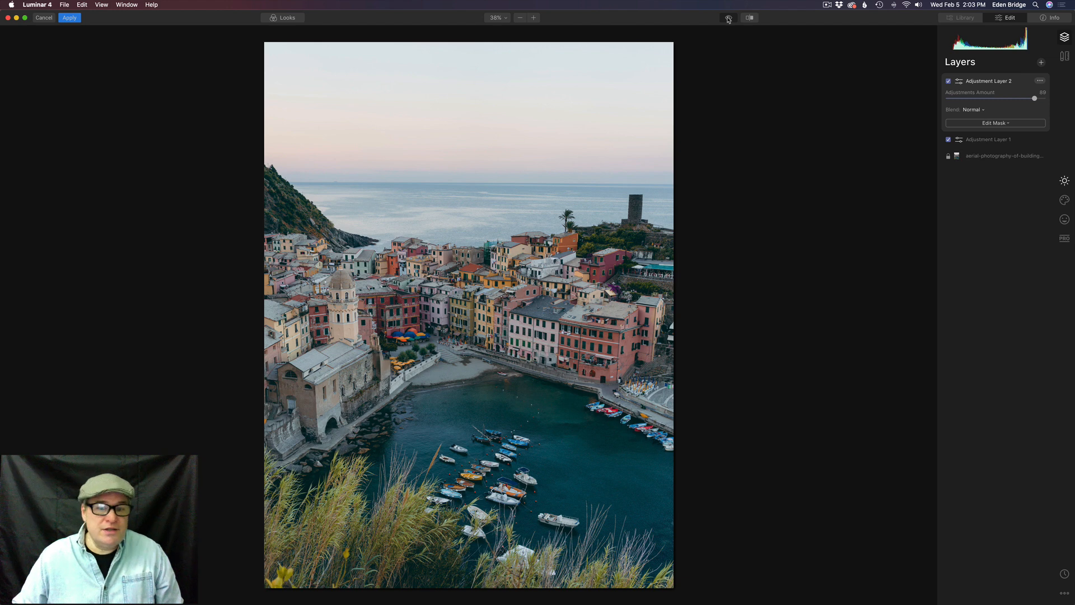
pyautogui.click(728, 19)
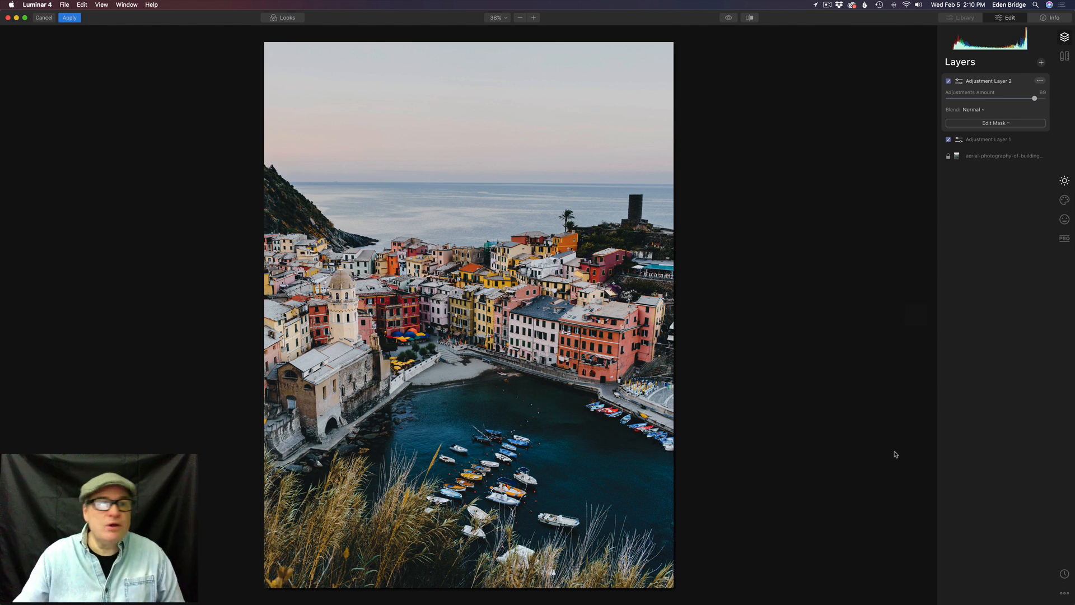
pyautogui.click(72, 18)
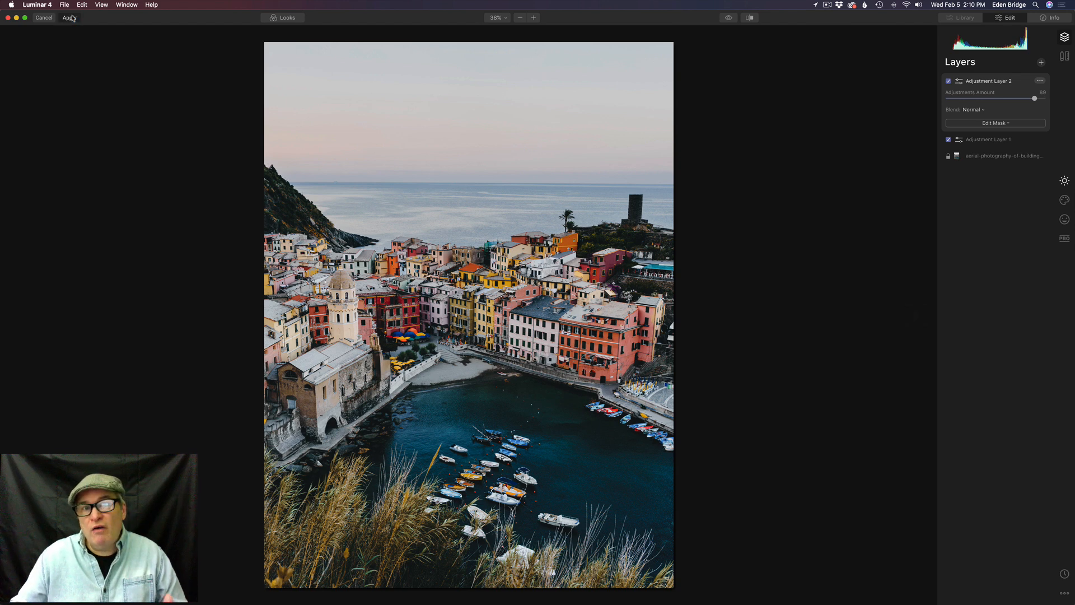
pyautogui.click(72, 18)
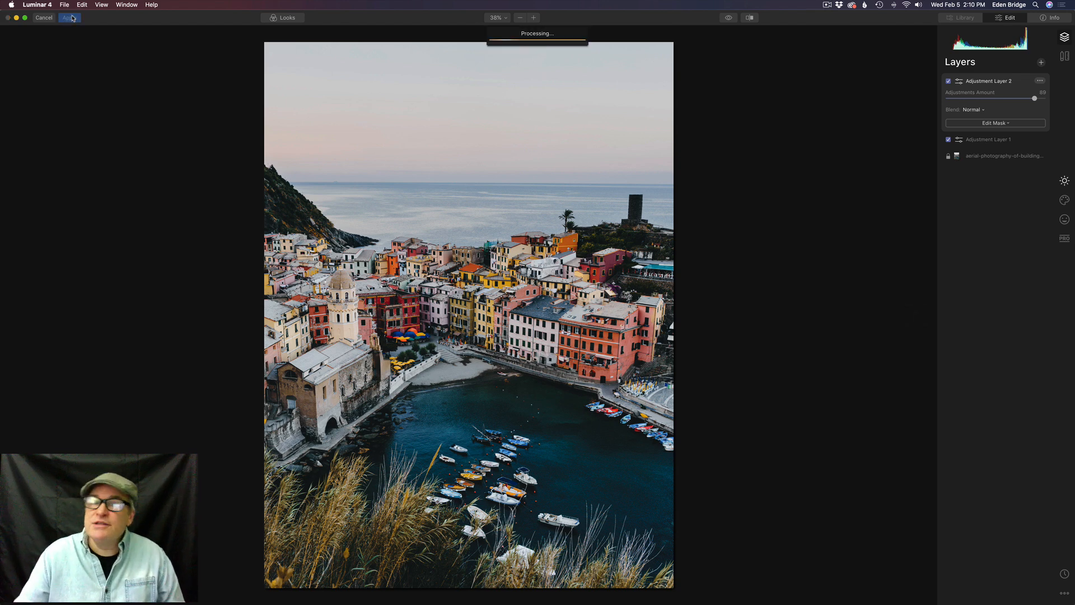